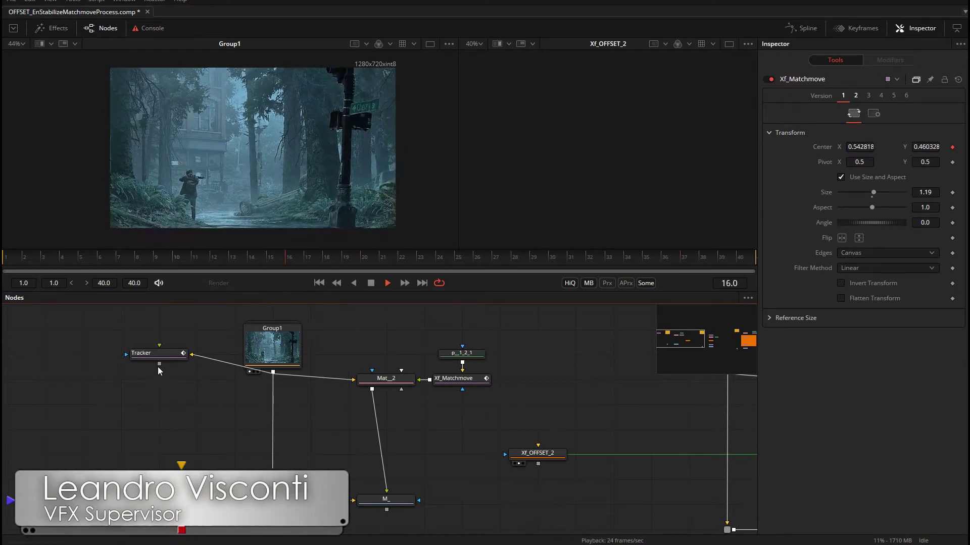
Inspect the Tracker node, display Mat__2 in the second viewer and the M_ merge in the first viewer.
click(169, 352)
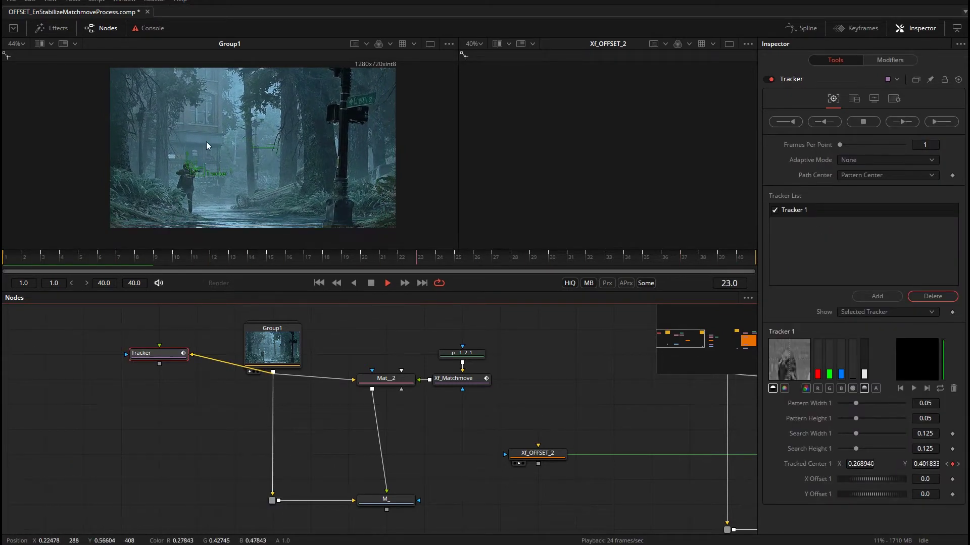
click(127, 384)
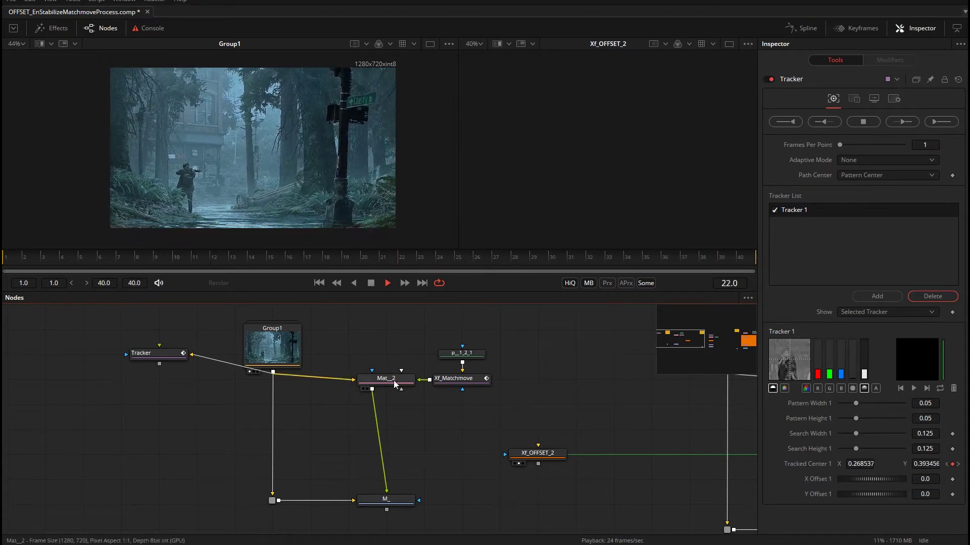
drag(393, 380, 536, 217)
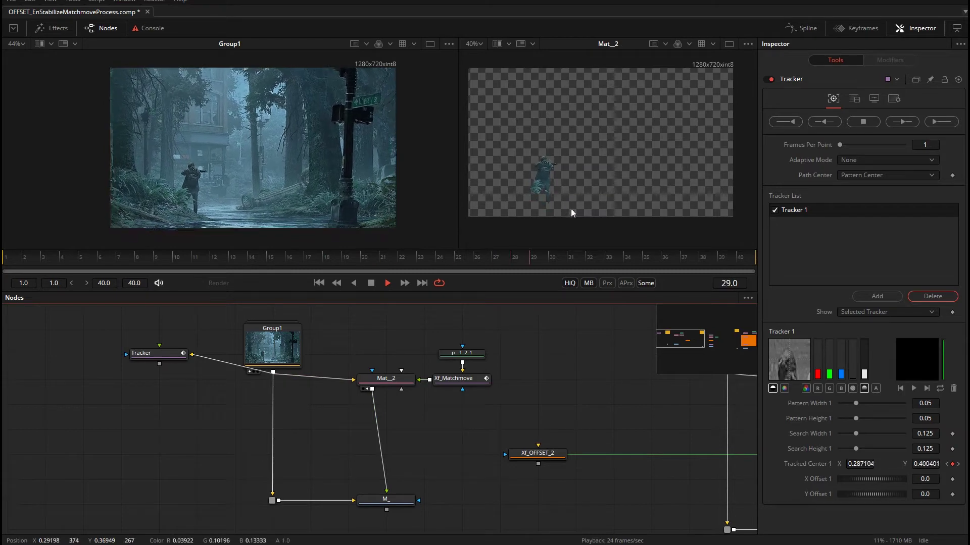
click(411, 498)
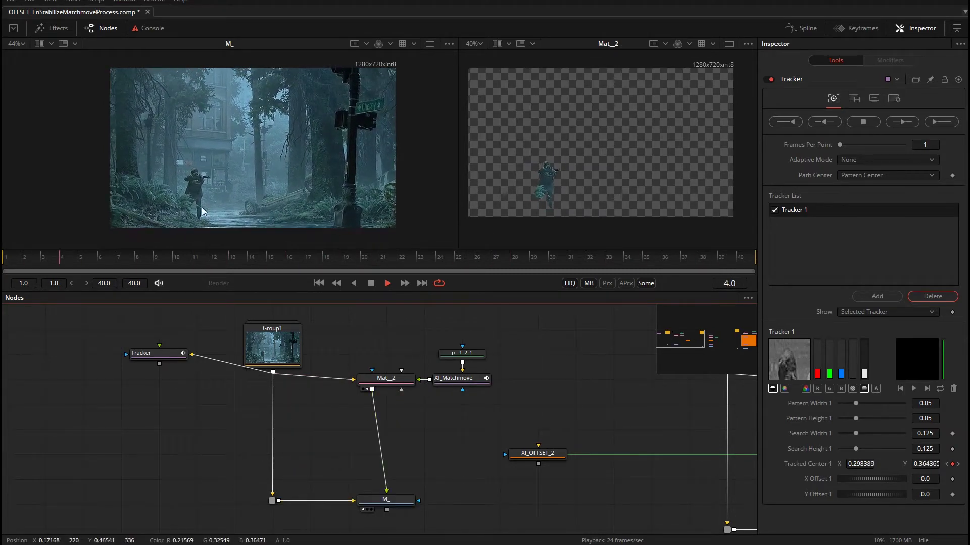
Insert the Xf_OFFSET_2 transform between Mat__2 and M_, and display it in the second viewer.
drag(533, 457, 374, 460)
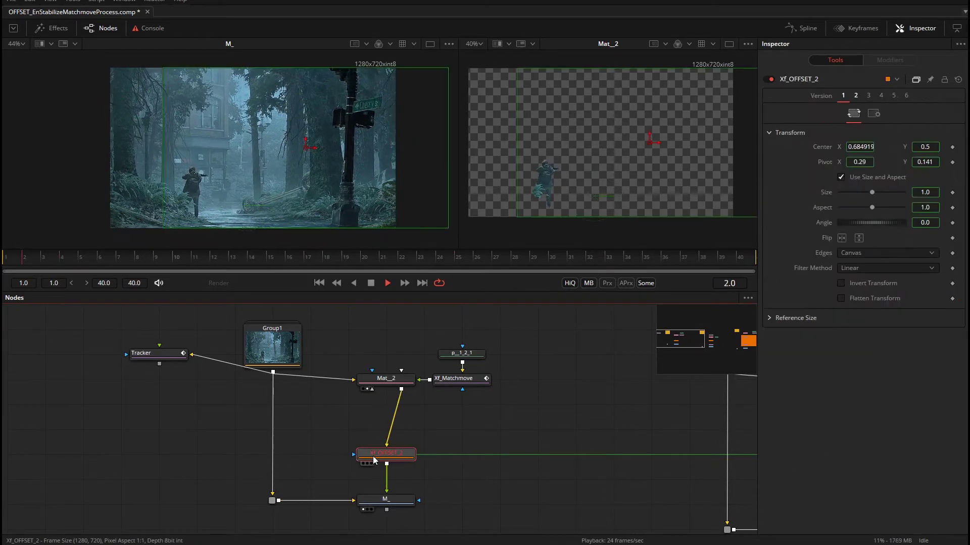
click(359, 417)
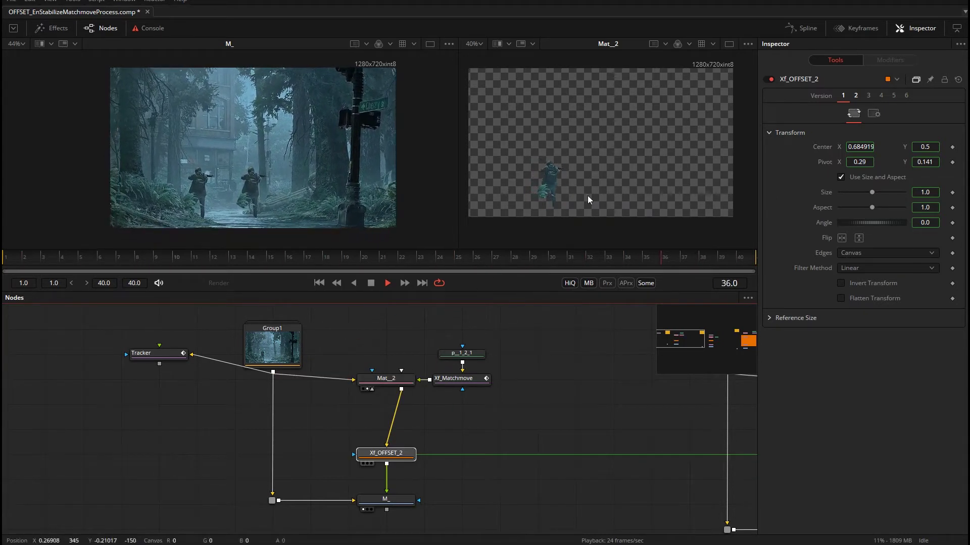
key(2)
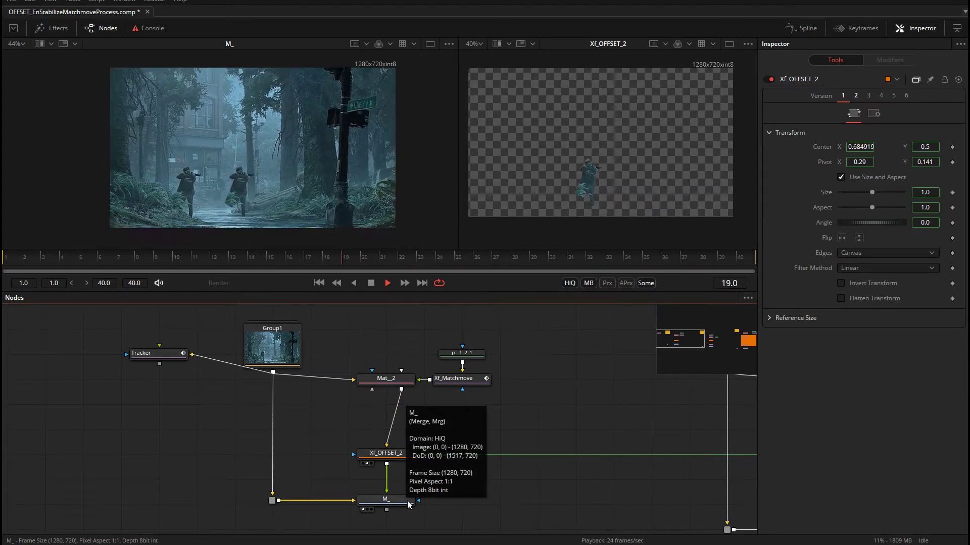
Set Xf_OFFSET_2's size to 2.08 and angle to about 75.7, and flip the copied figure horizontally.
click(386, 453)
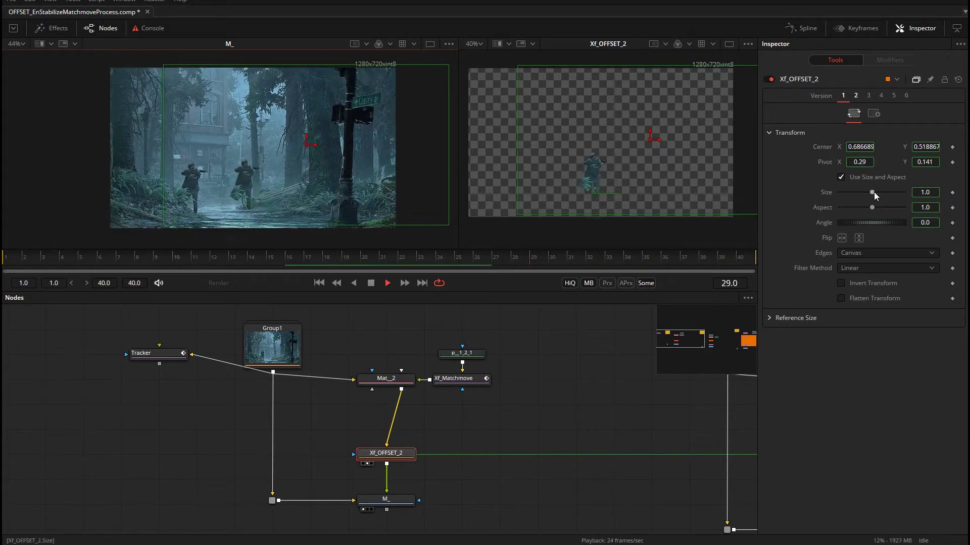
drag(875, 196, 882, 193)
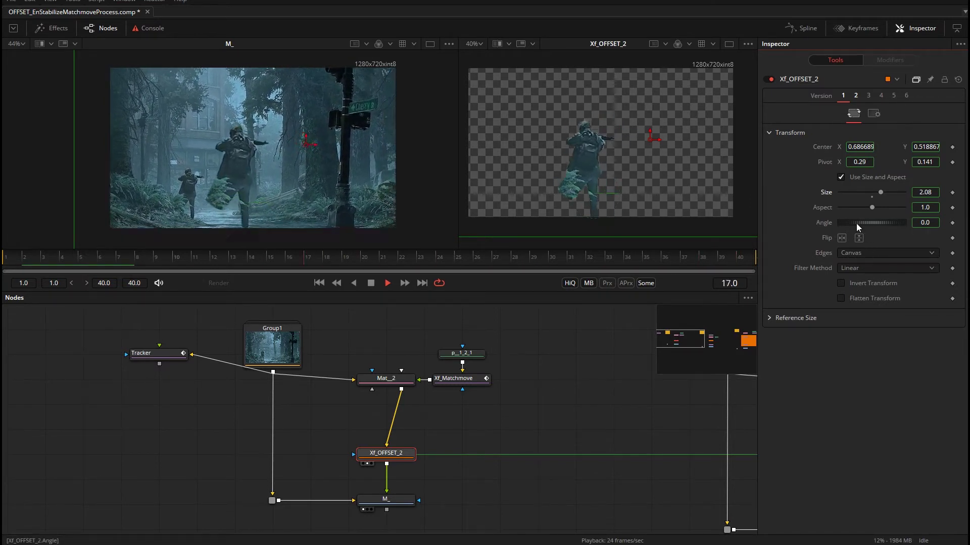
drag(856, 223, 871, 223)
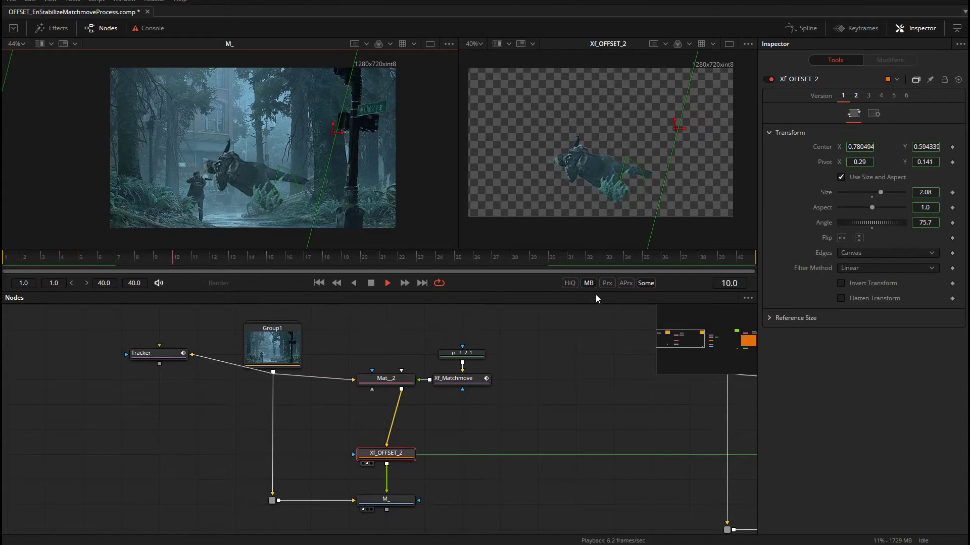
right_click(607, 283)
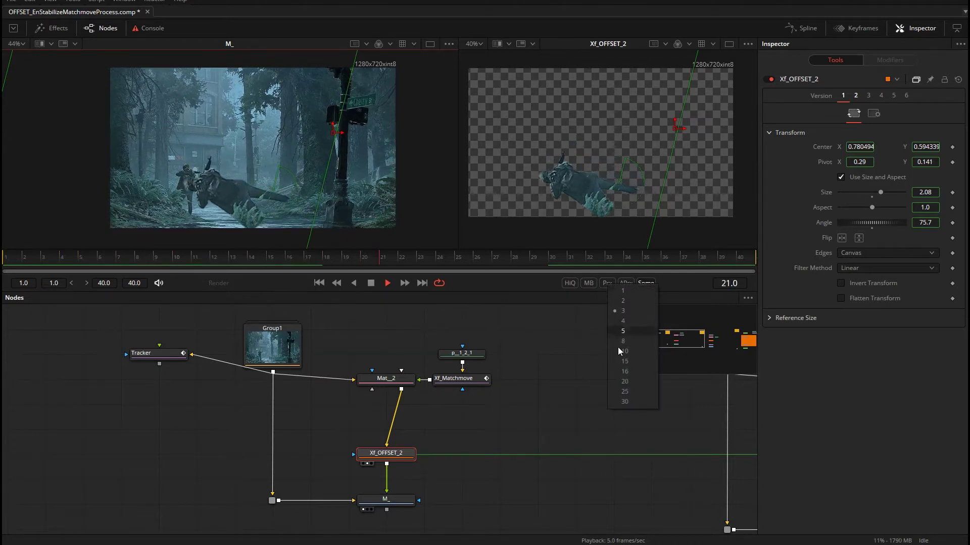
click(546, 368)
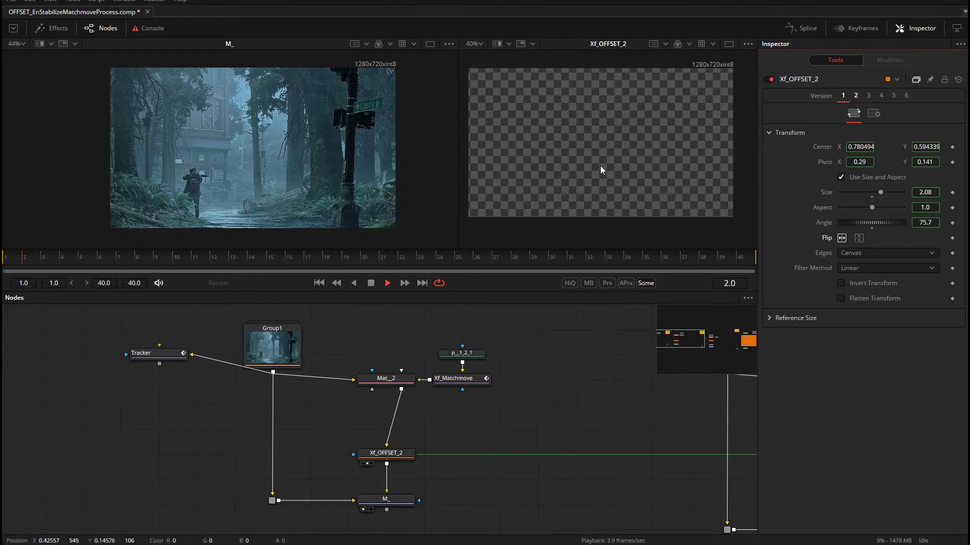
Reset Xf_OFFSET_2's angle to 0, move its center to about X -0.095, Y 0.542, and play the comp.
scroll(621, 147, down, 4)
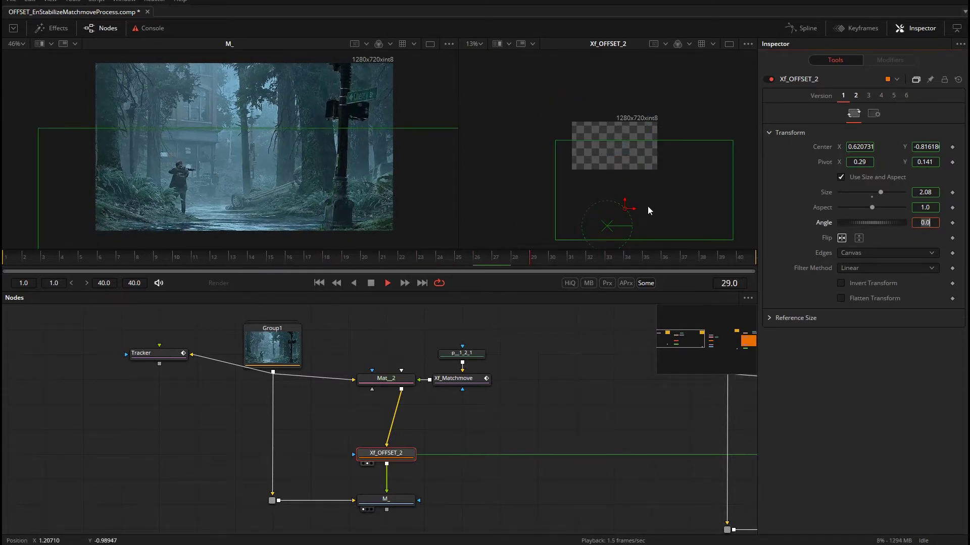
drag(625, 208, 628, 151)
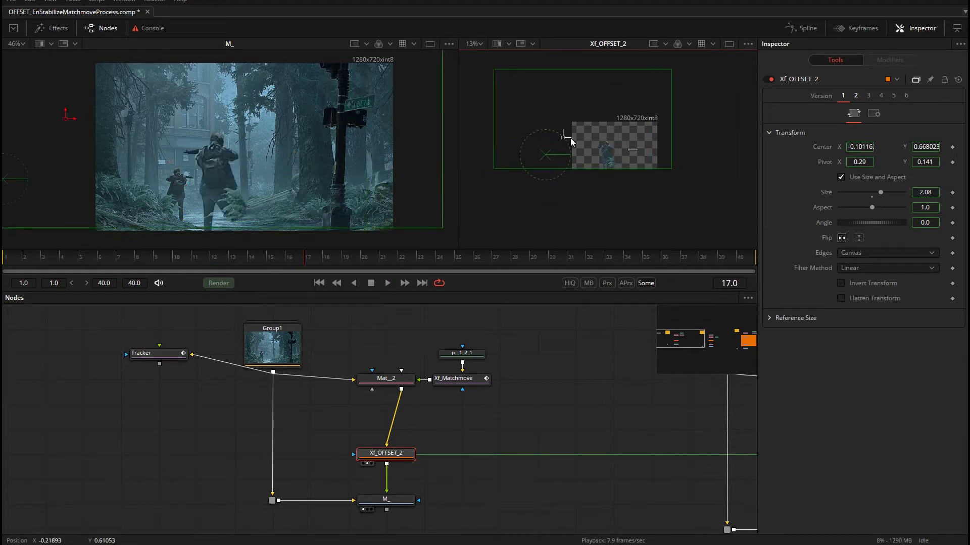
drag(562, 141, 565, 142)
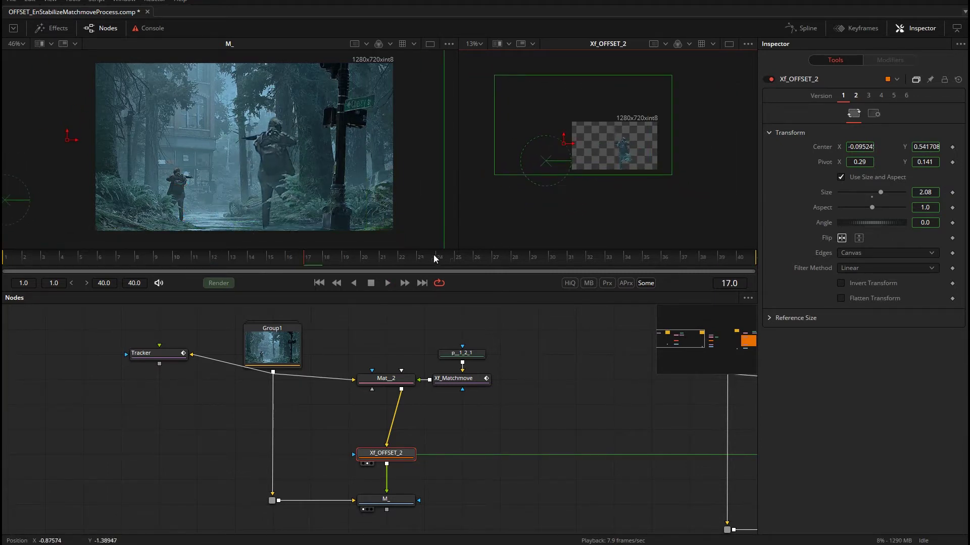
click(388, 283)
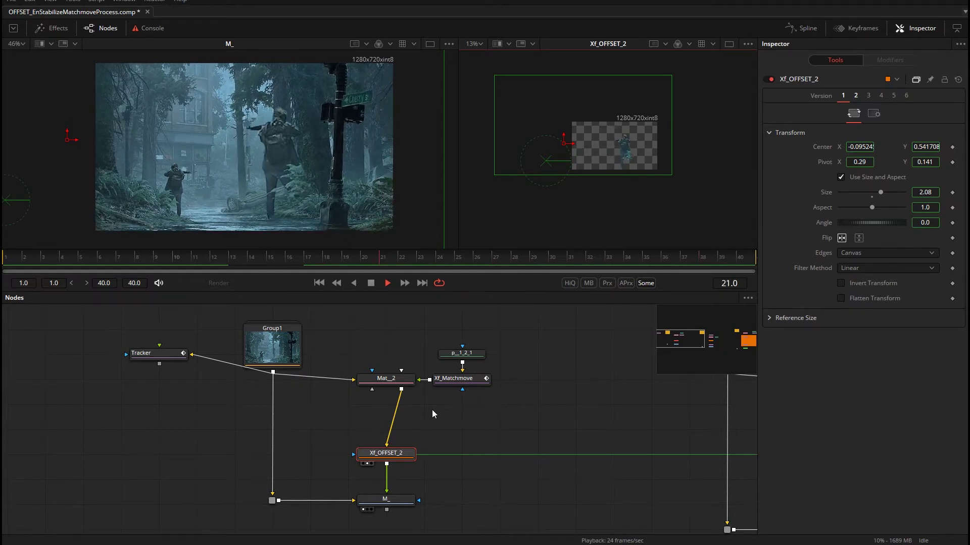
Go to the Group1_1 node tree and examine Group1_1 and the Xf_STABILIZADO output in the first viewer.
drag(467, 440, 111, 403)
scroll(278, 353, left, 2)
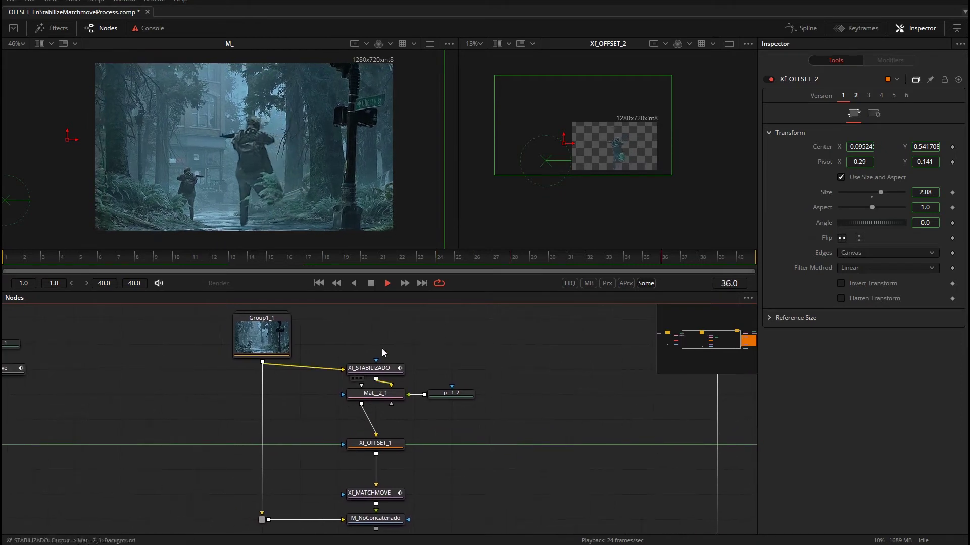
click(372, 284)
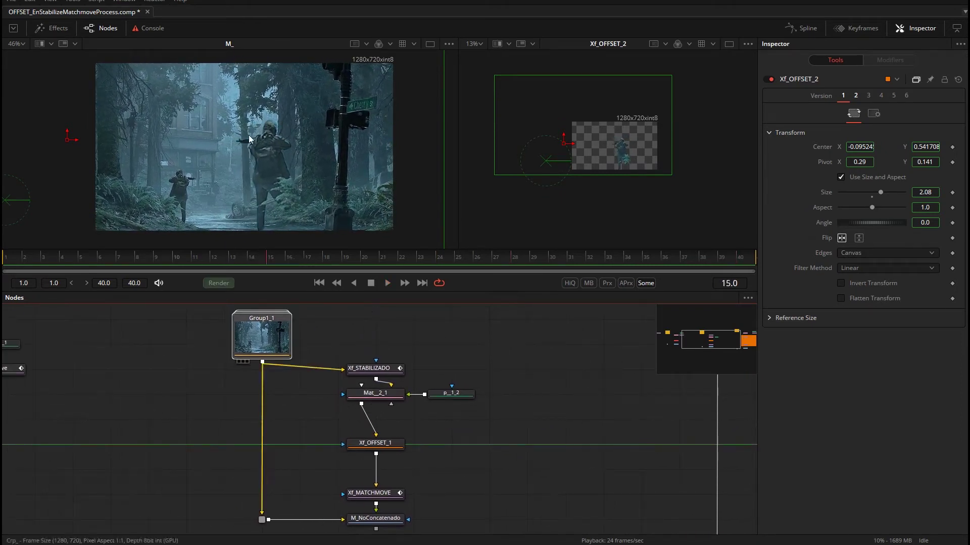
drag(317, 306, 320, 313)
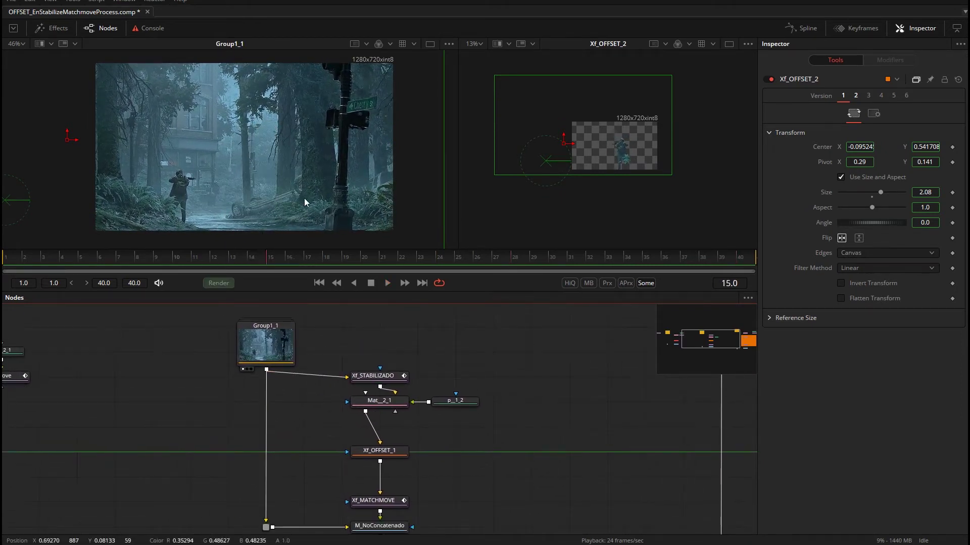
scroll(293, 212, down, 1)
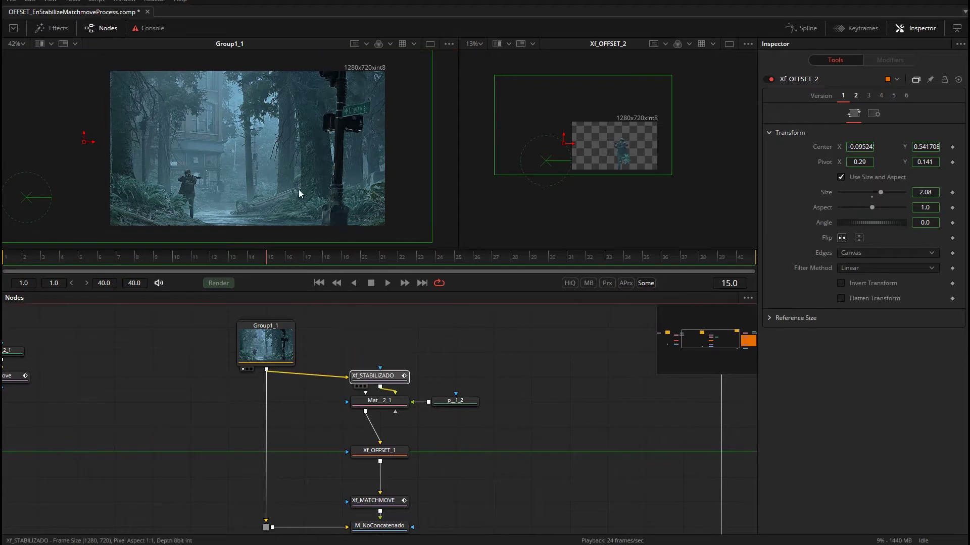
key(1)
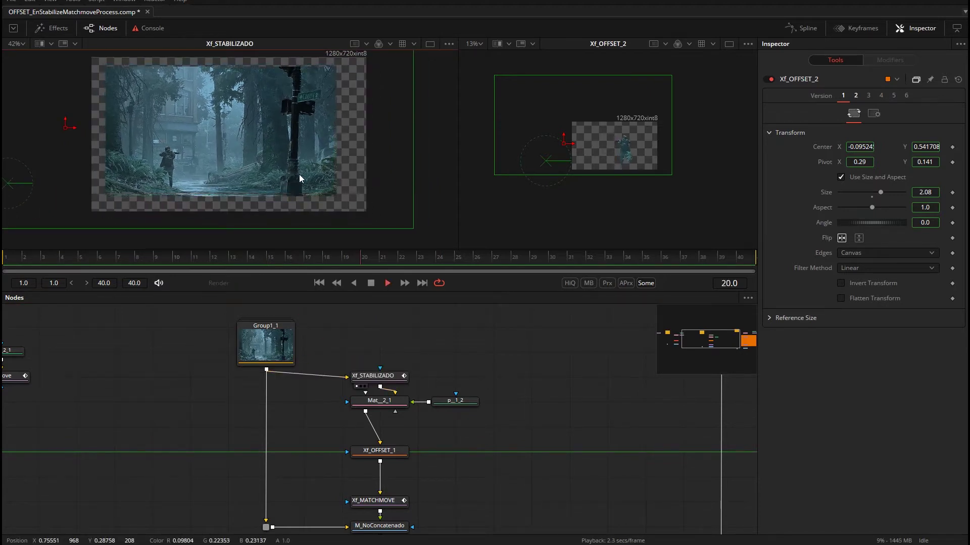
View Xf_STABILIZADO in the second viewer, and examine the p__1_2 mask and the Mat__2_1 cutout there.
click(430, 360)
drag(411, 343, 447, 353)
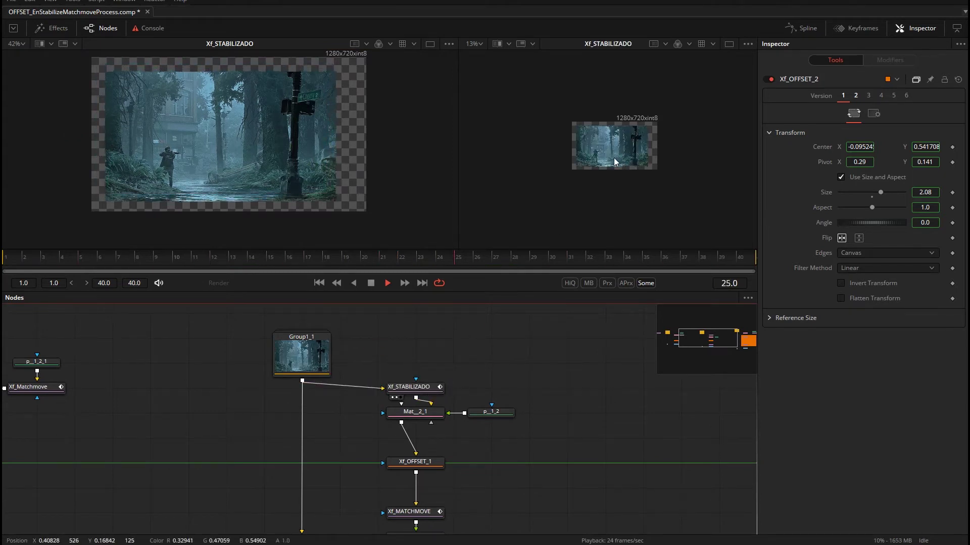
key(2)
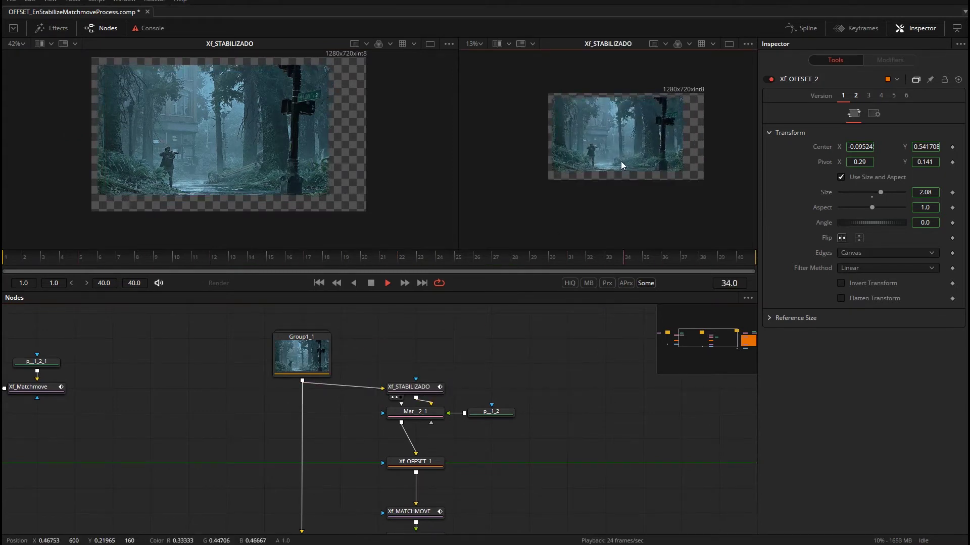
click(503, 415)
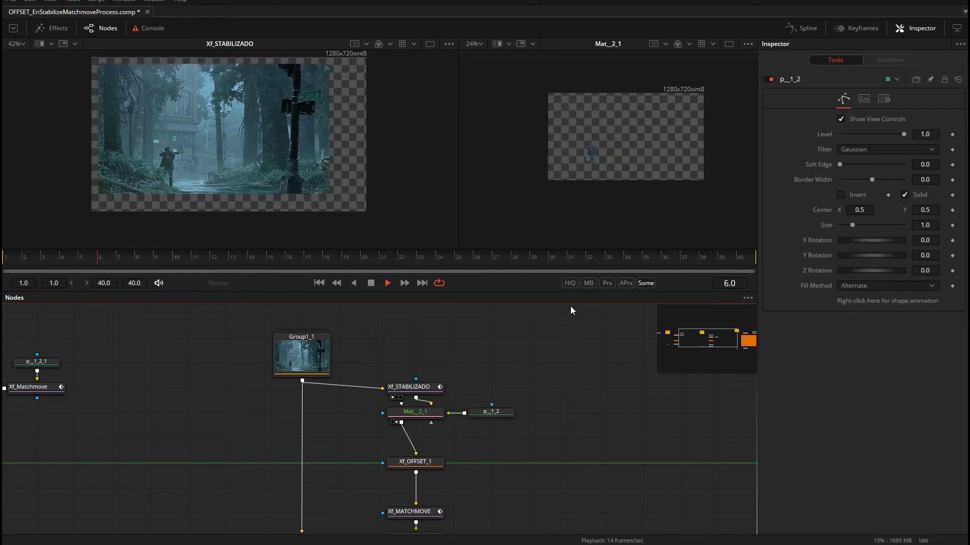
Compare the layout of both node trees and display Xf_OFFSET_1 in the second viewer.
drag(449, 449, 493, 381)
drag(31, 411, 102, 418)
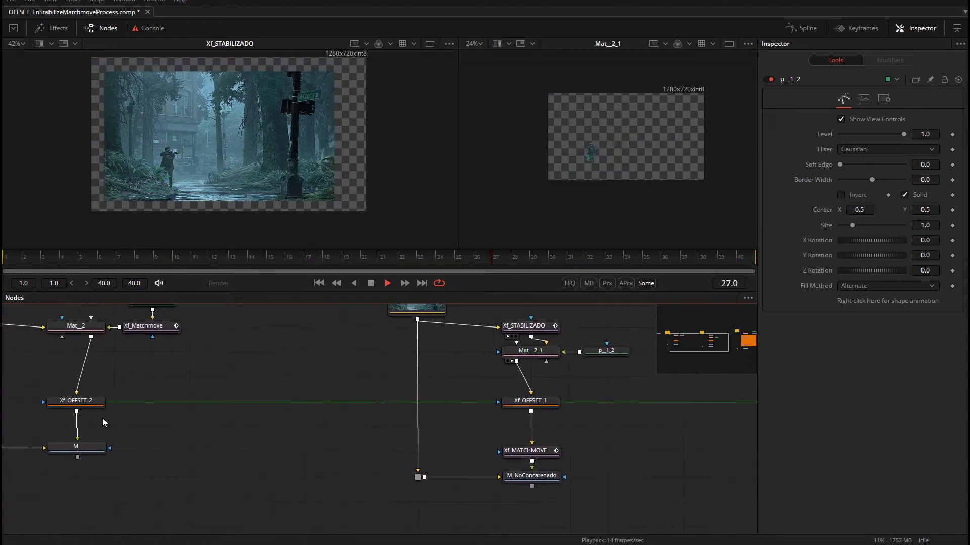
drag(561, 417, 423, 441)
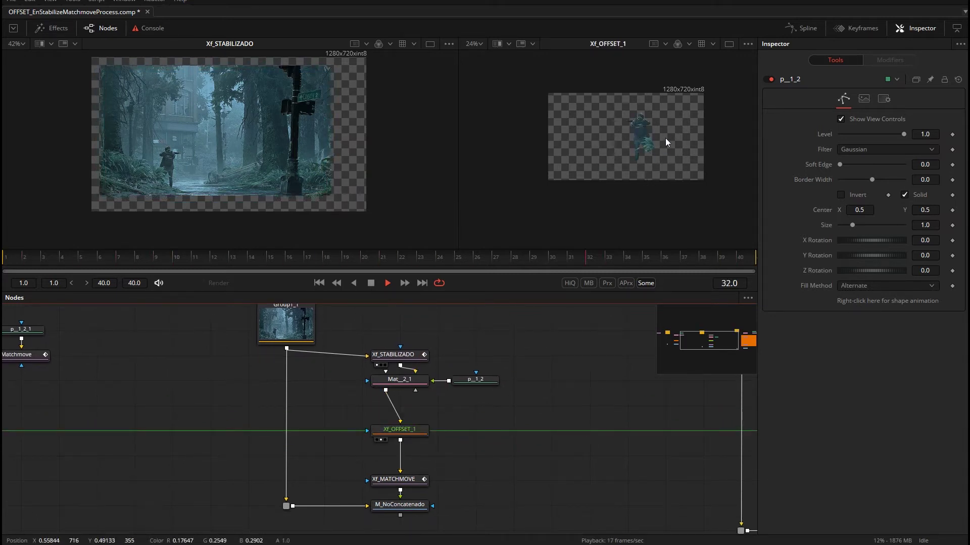
Try rotating Xf_OFFSET_1 to about 31.3 degrees, and reset its angle to 0.
click(417, 434)
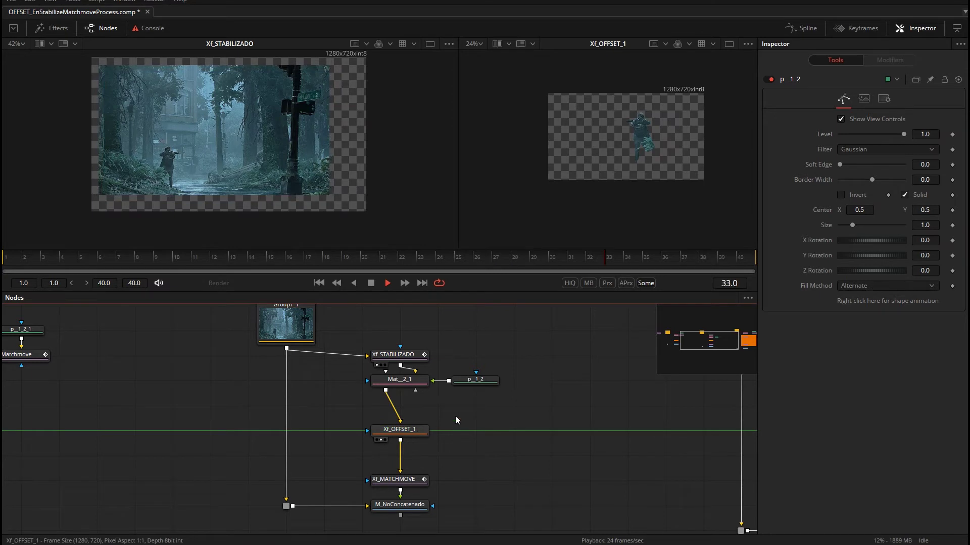
drag(844, 228, 867, 223)
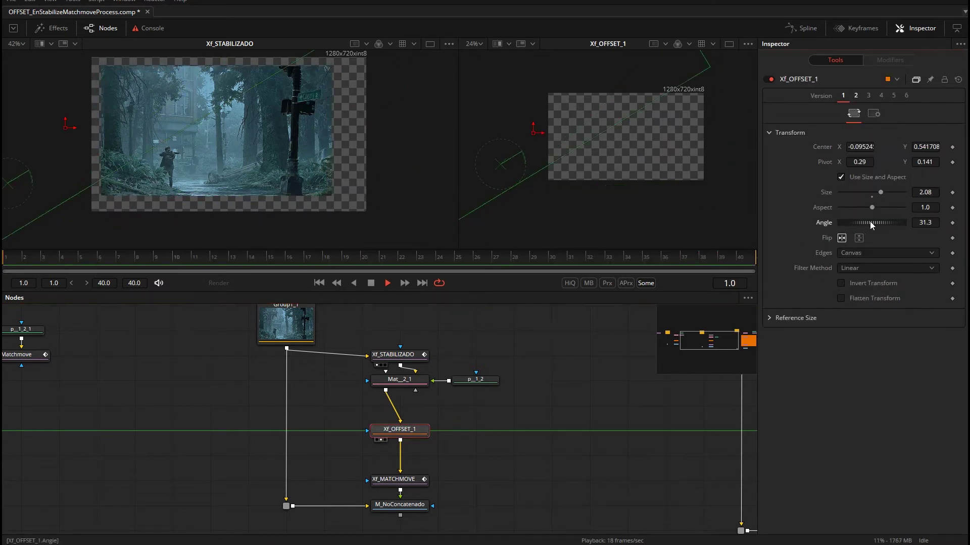
double_click(865, 222)
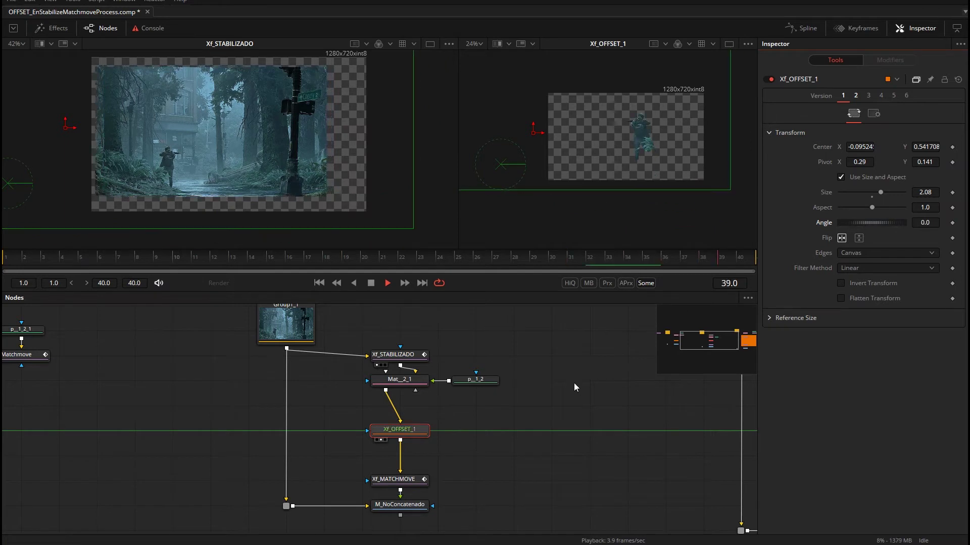
Examine Xf_MATCHMOVE, and compare M_NoConcatenado in the first viewer with M_ in the second viewer.
drag(493, 459, 529, 395)
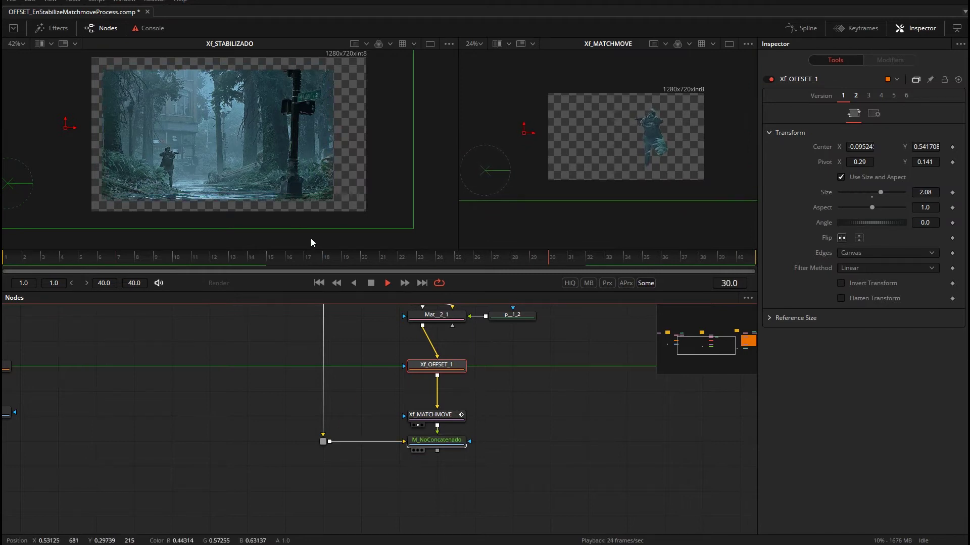
key(1)
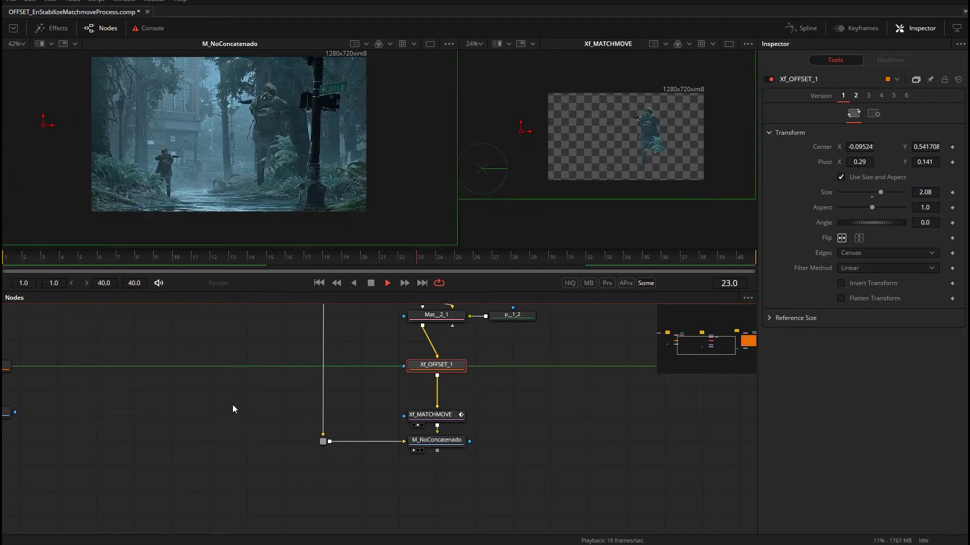
drag(424, 390, 717, 386)
drag(401, 425, 514, 466)
drag(387, 447, 661, 143)
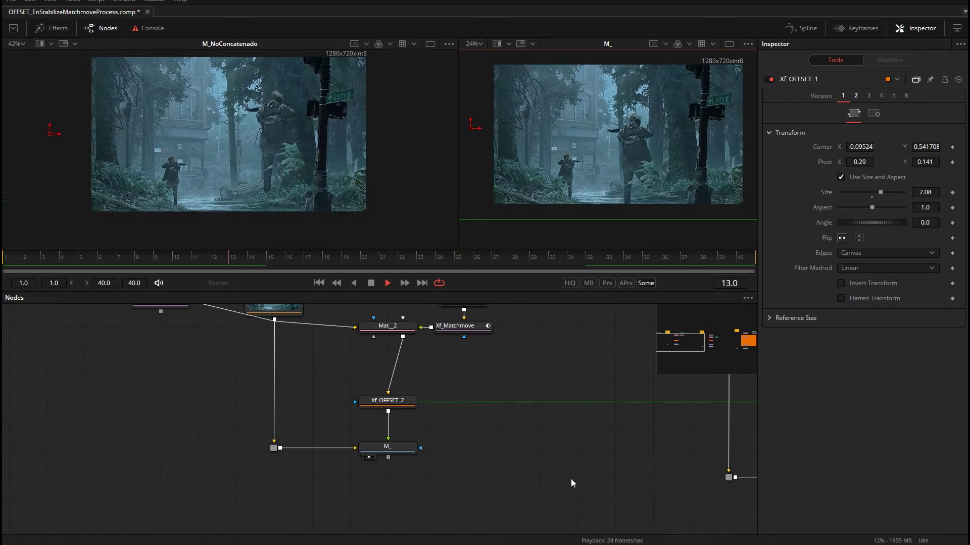
Return to the stabilize and matchmove tree and display Xf_STABILIZADO in the first viewer again.
drag(503, 430, 286, 436)
drag(602, 414, 380, 419)
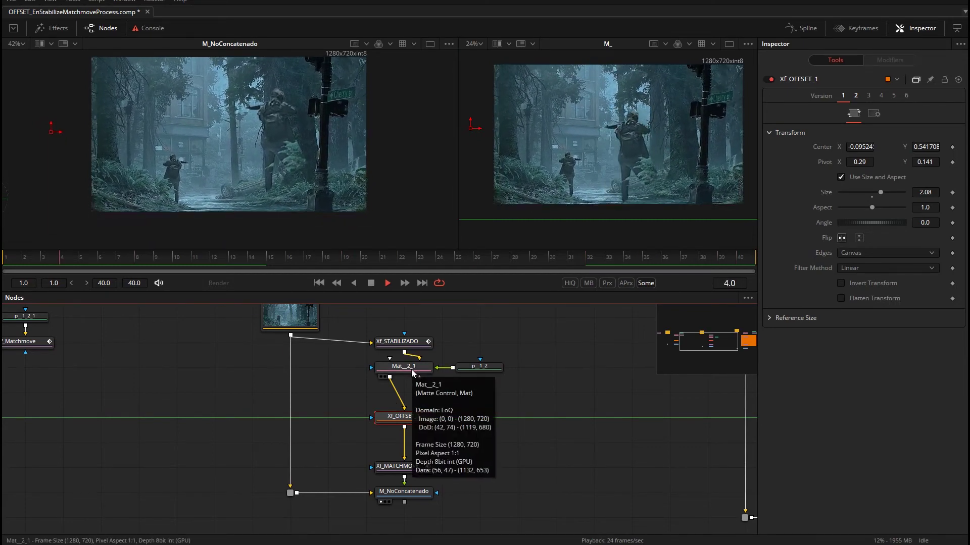
click(257, 380)
drag(435, 393, 411, 402)
drag(478, 441, 483, 452)
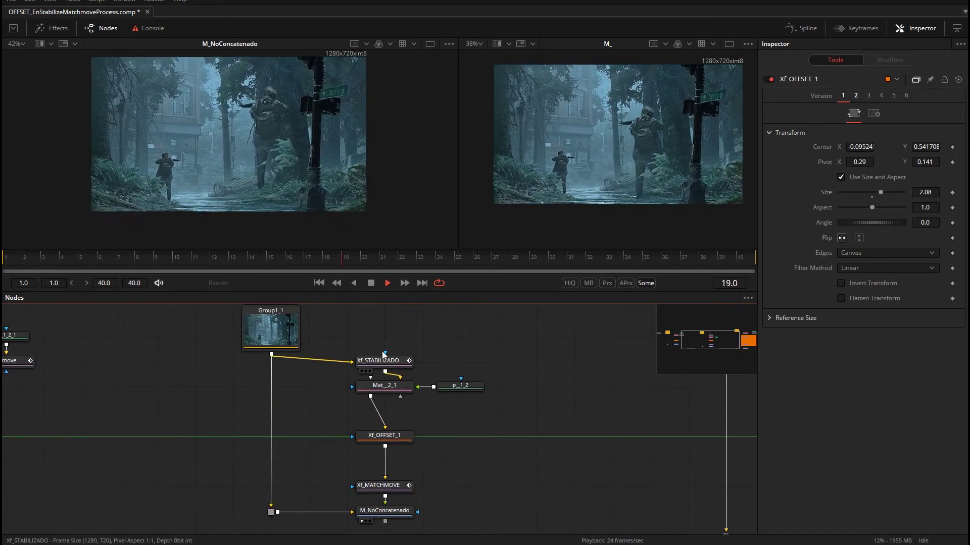
drag(276, 171, 280, 177)
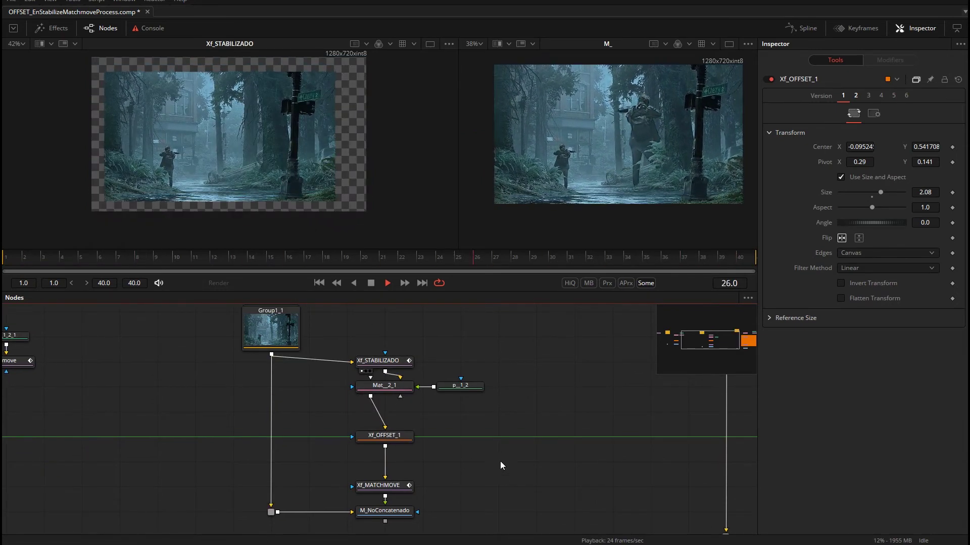
Show Xf_OFFSET_1, Xf_MATCHMOVE and M_NoConcatenado one after another in the second viewer.
drag(500, 462, 497, 441)
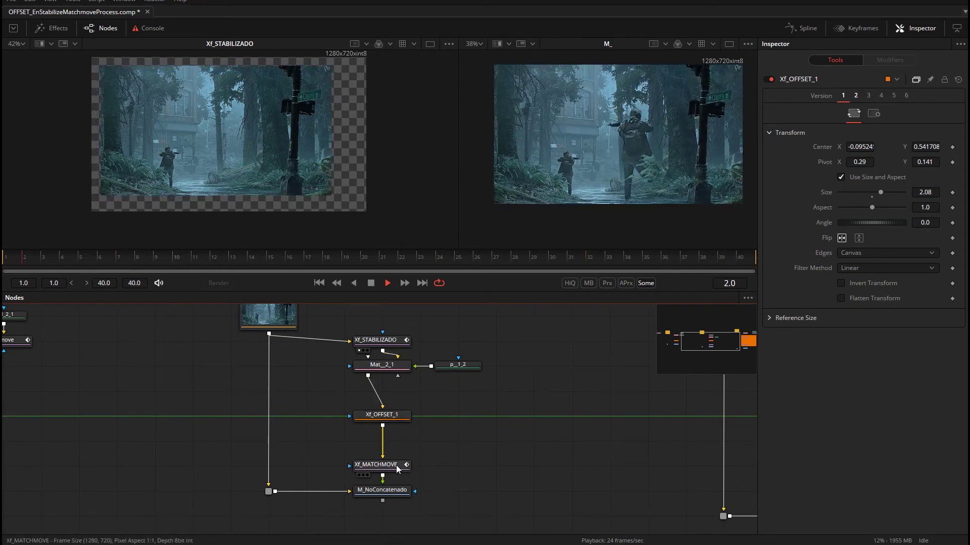
drag(382, 415, 420, 391)
drag(516, 309, 573, 182)
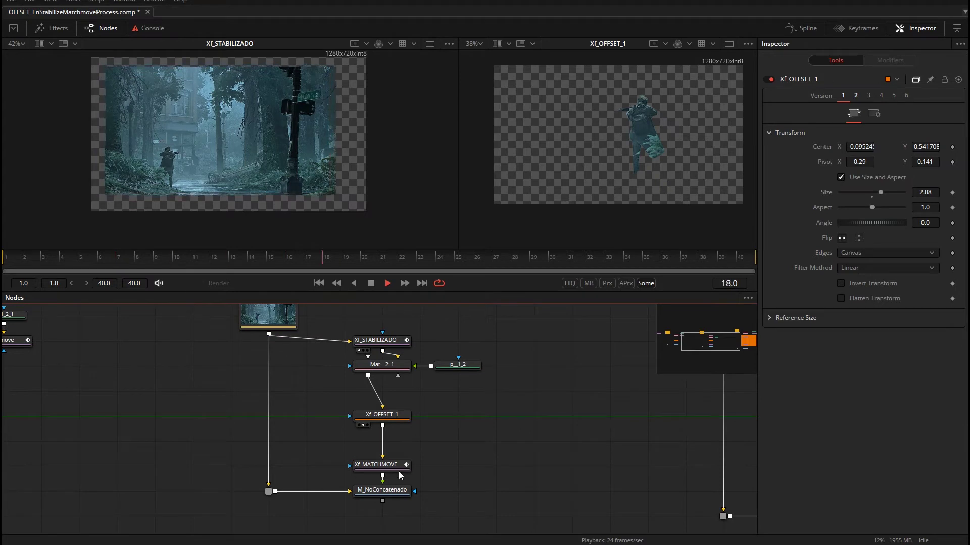
drag(398, 469, 612, 173)
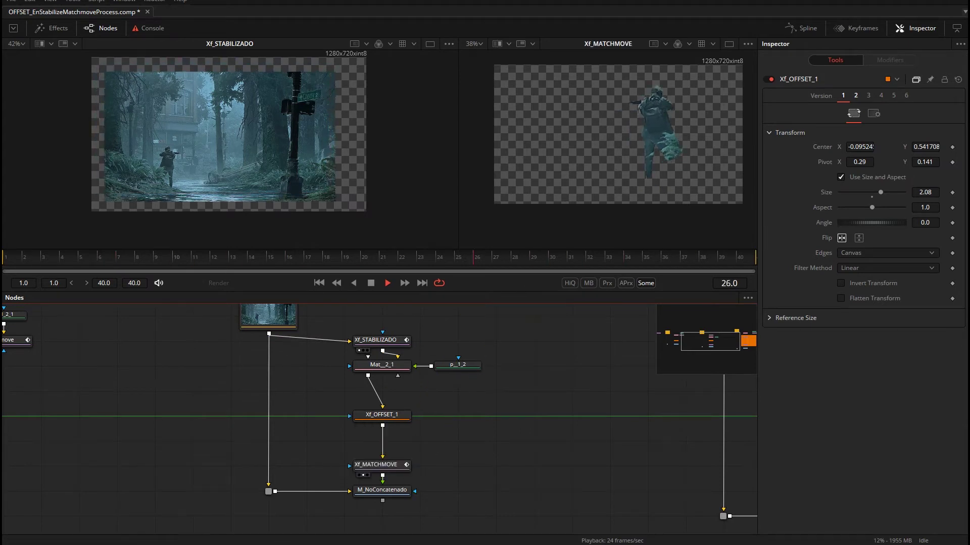
drag(389, 489, 591, 183)
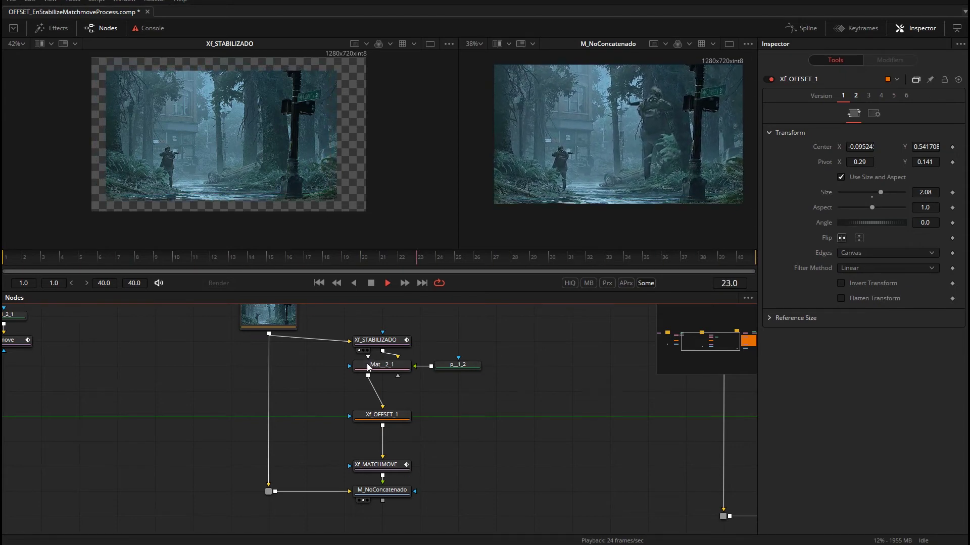
Inspect the stabilize chain node by node, from Mat__2_1 and p__1_2 through Xf_OFFSET_1 and Xf_MATCHMOVE to M_NoConcatenado.
drag(330, 360, 511, 382)
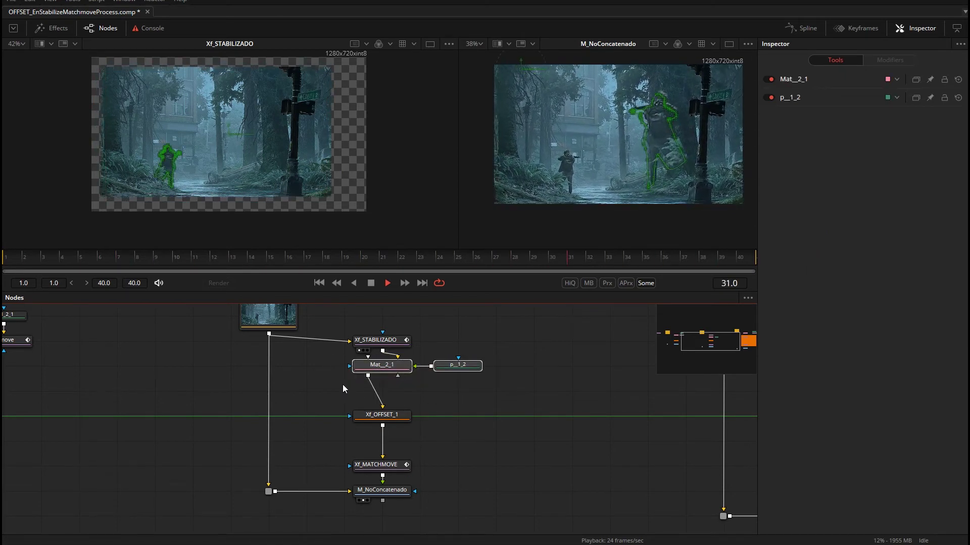
click(392, 344)
click(379, 418)
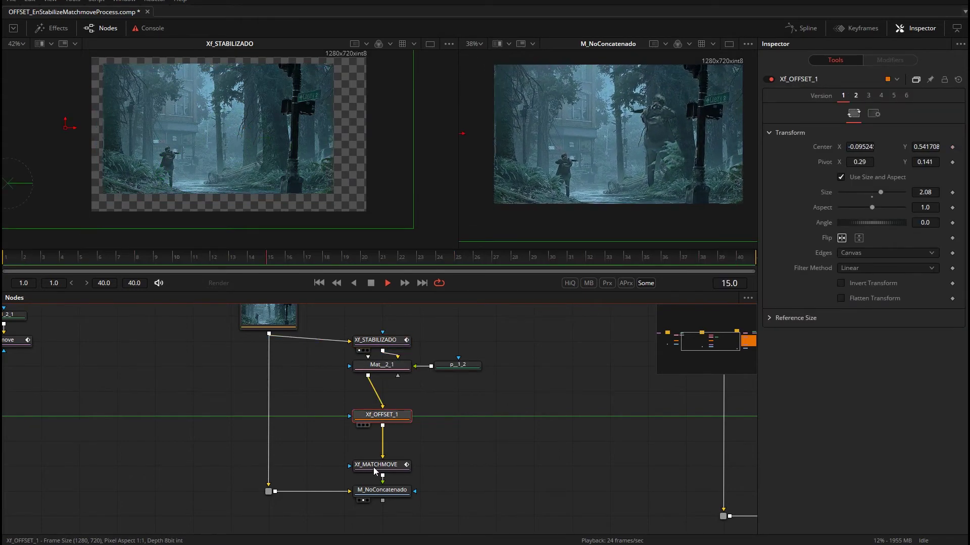
click(374, 466)
click(370, 496)
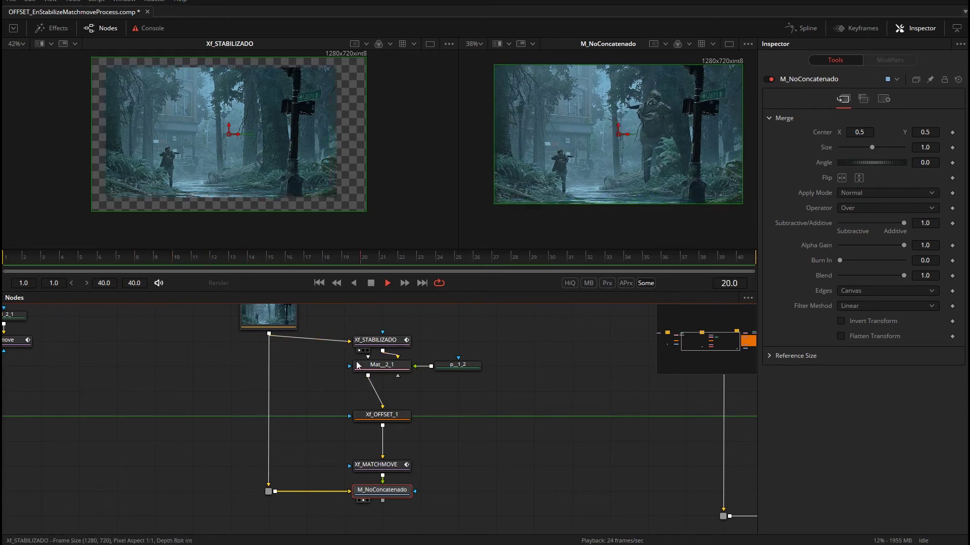
Go to the node tree with the CONCATENACION group and display its source, Group1_1_1, in the first viewer.
drag(525, 398, 109, 399)
drag(366, 409, 327, 403)
scroll(341, 398, down, 1)
drag(319, 354, 212, 185)
click(276, 319)
drag(440, 362, 395, 369)
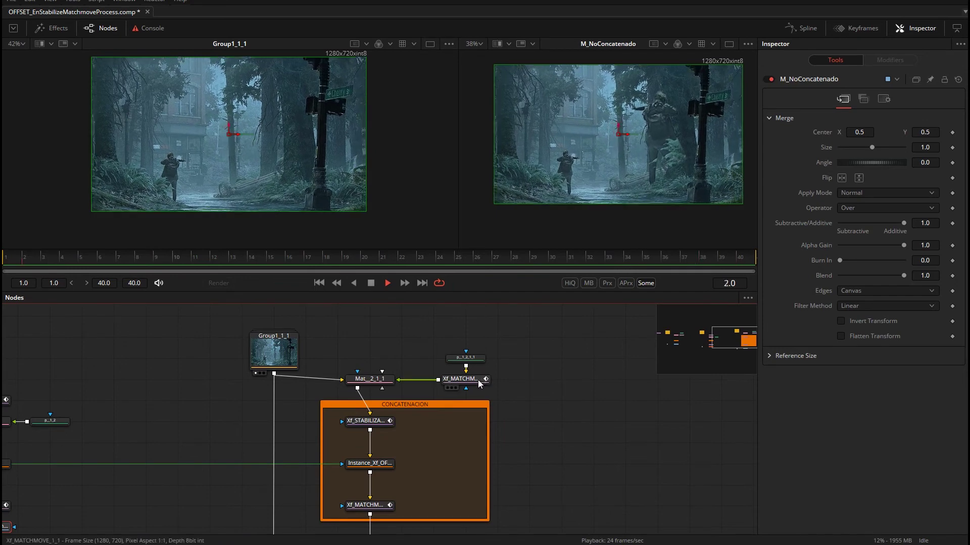
Show the matchmoved mask Xf_MATCHMOVE_1_1 and the masked figure Mat__2_1_1 in turn in the second viewer.
drag(479, 382, 641, 158)
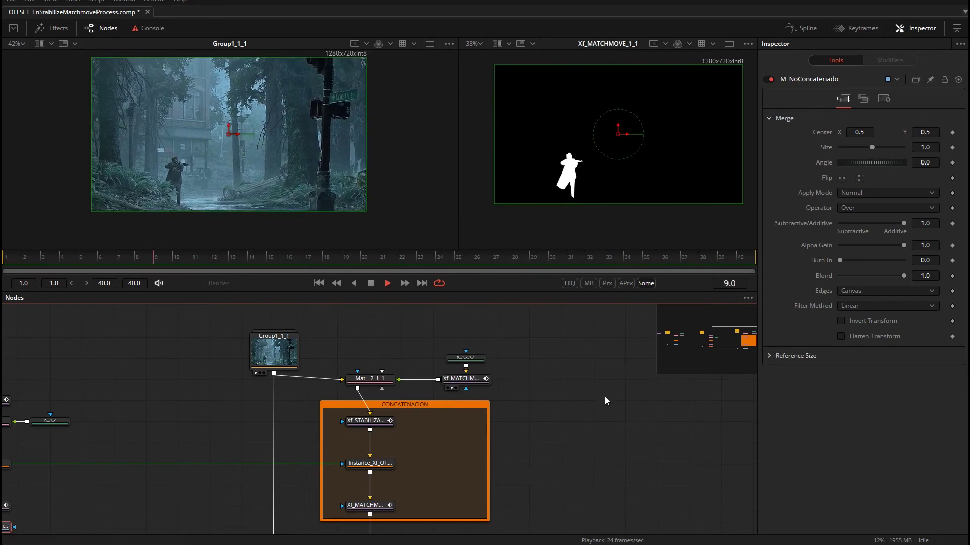
drag(371, 379, 382, 216)
drag(275, 351, 243, 202)
drag(455, 324, 682, 158)
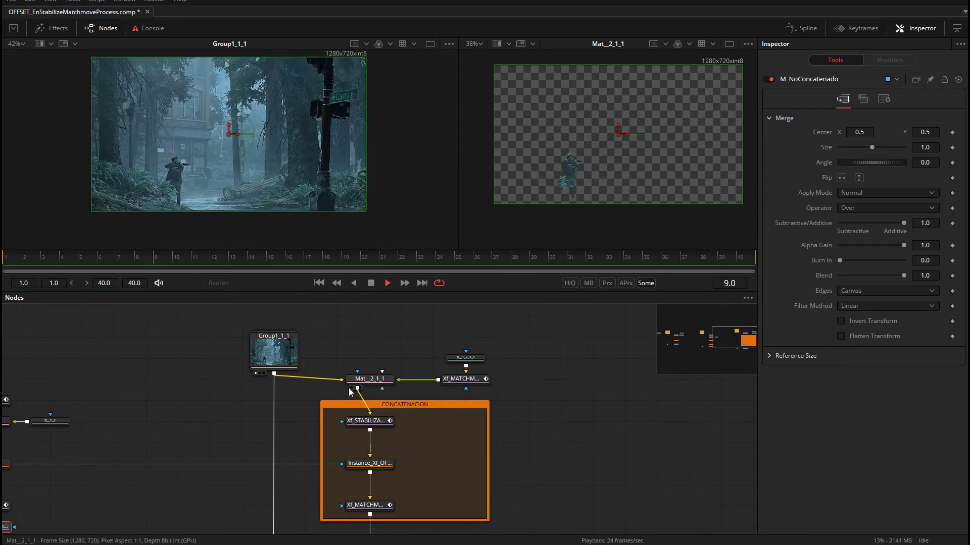
Show Xf_STABILIZADO_1, Instance_Xf_OFFSET_1_1, Xf_MATCHMOVE_1 and finally the merge M__1_1 in the second viewer.
drag(589, 407, 681, 336)
drag(486, 361, 604, 140)
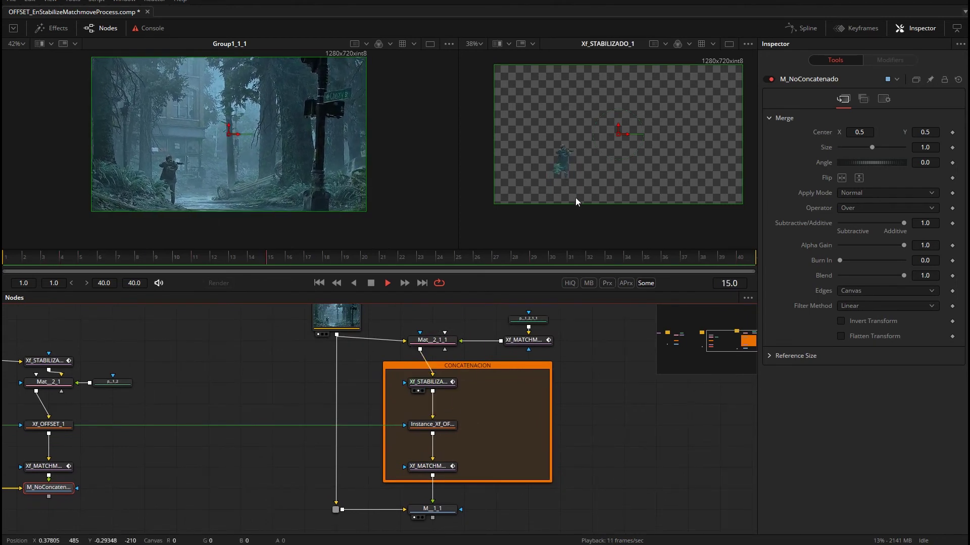
drag(433, 424, 606, 147)
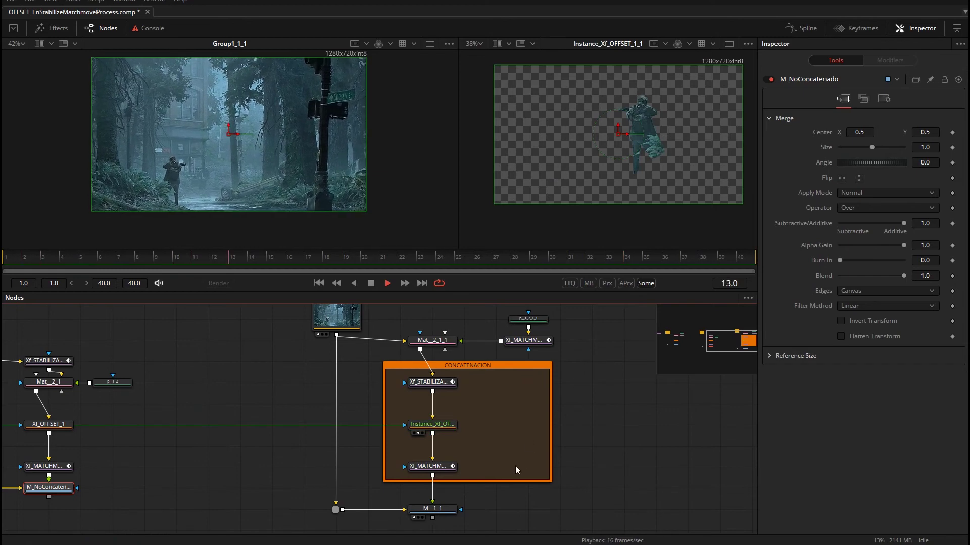
drag(444, 467, 607, 120)
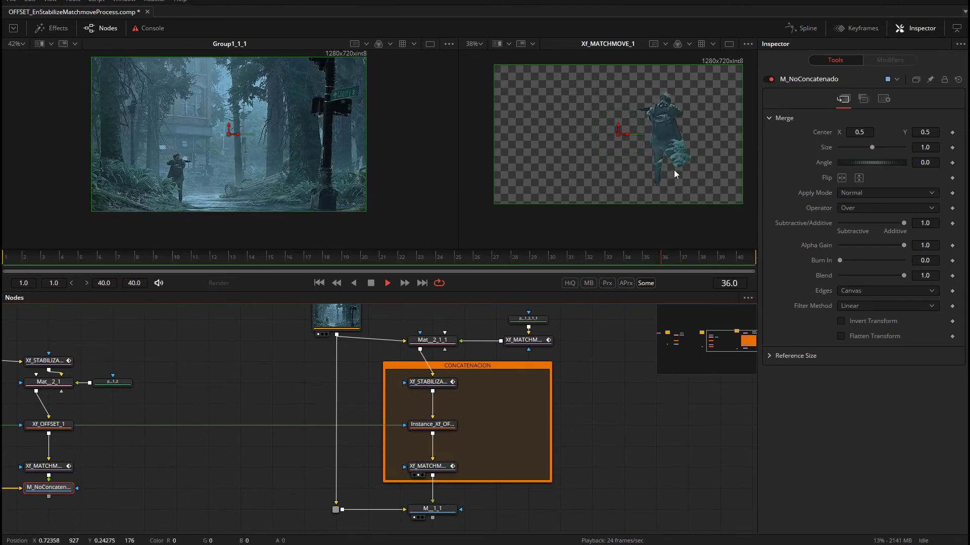
click(439, 510)
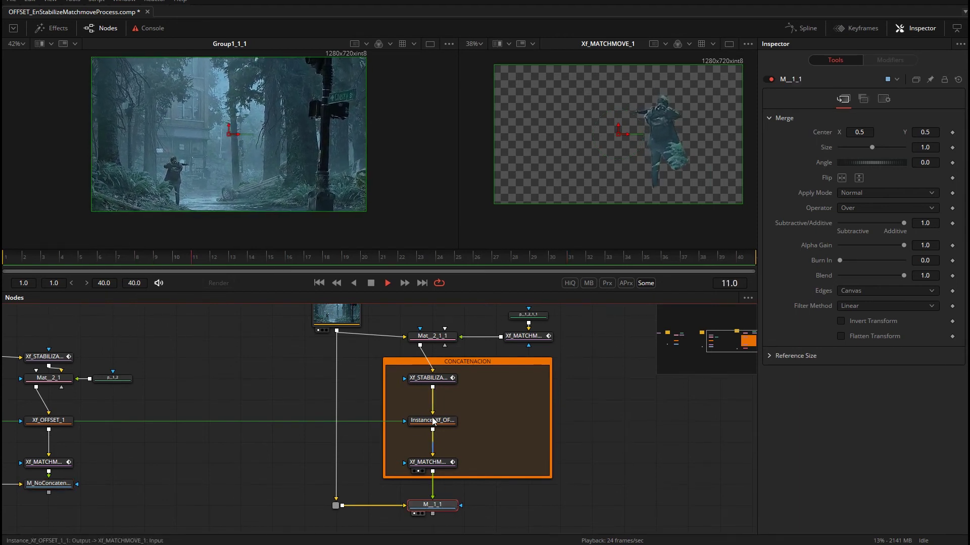
drag(444, 510, 632, 163)
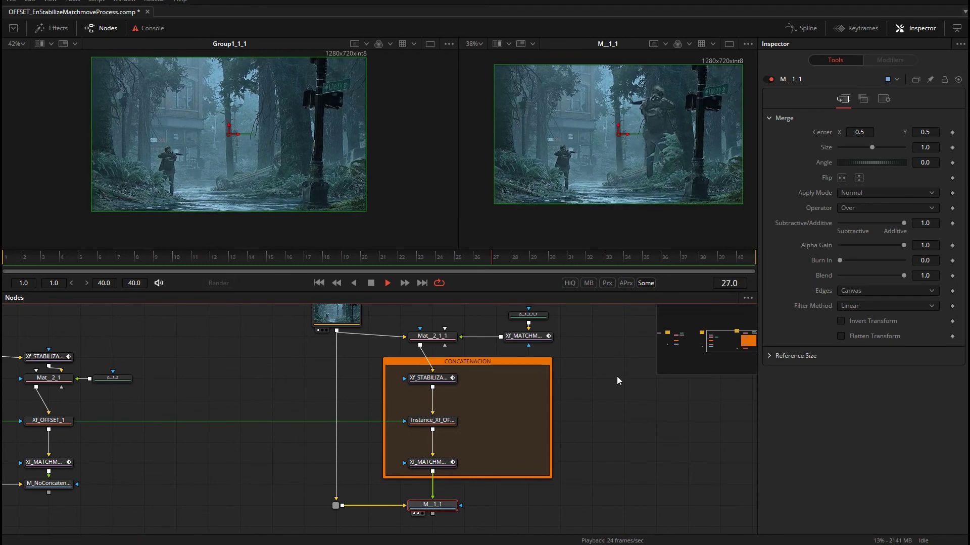
Stop playback and load both merges, M__1_1 and M_NoConcatenado, into the first viewer for comparison.
click(387, 283)
drag(438, 512, 257, 171)
drag(294, 457, 385, 449)
drag(150, 476, 186, 300)
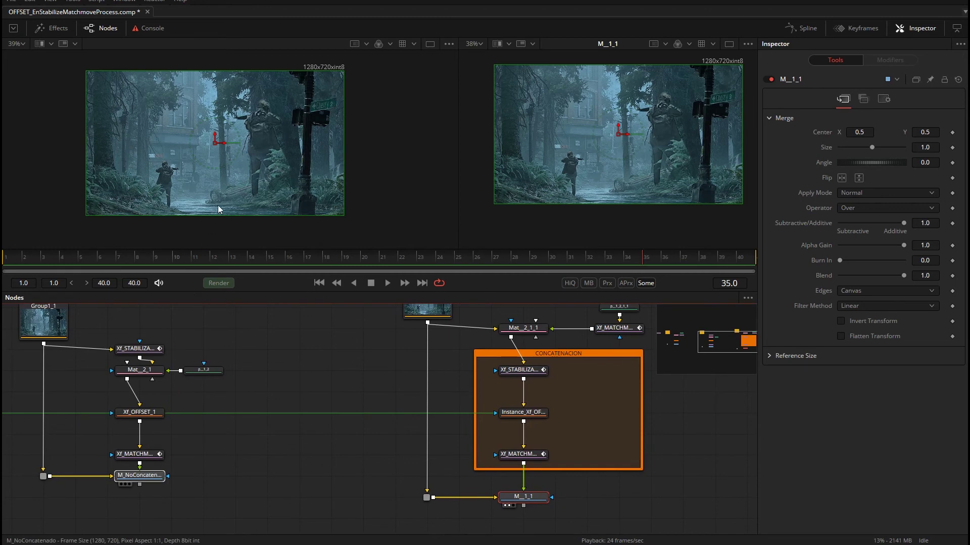
Examine the enlarged figure's head and shoulders up close in the first viewer, comparing image sharpness between the two merges.
key(1)
scroll(286, 135, up, 5)
scroll(279, 119, up, 5)
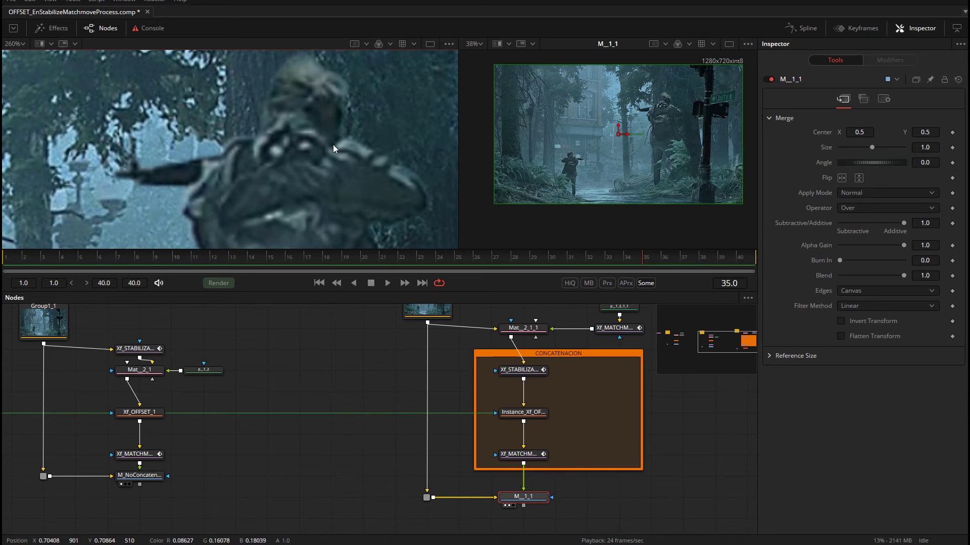
scroll(293, 160, down, 2)
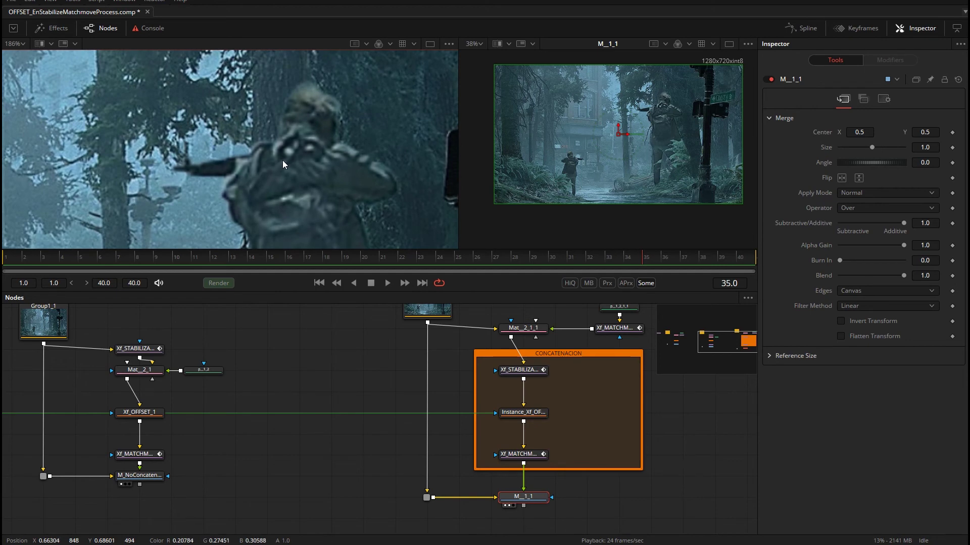
scroll(286, 159, down, 5)
drag(73, 342, 153, 360)
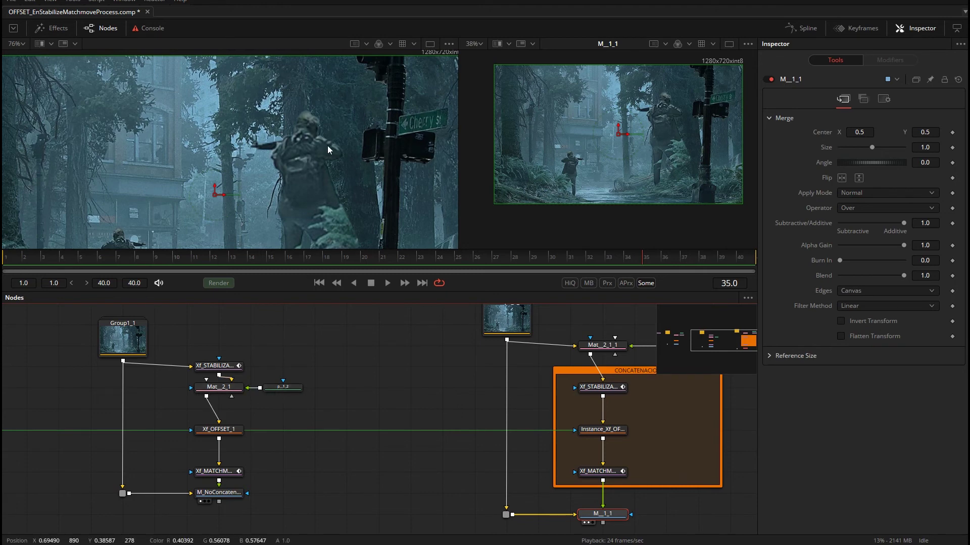
scroll(333, 140, up, 1)
scroll(217, 162, up, 6)
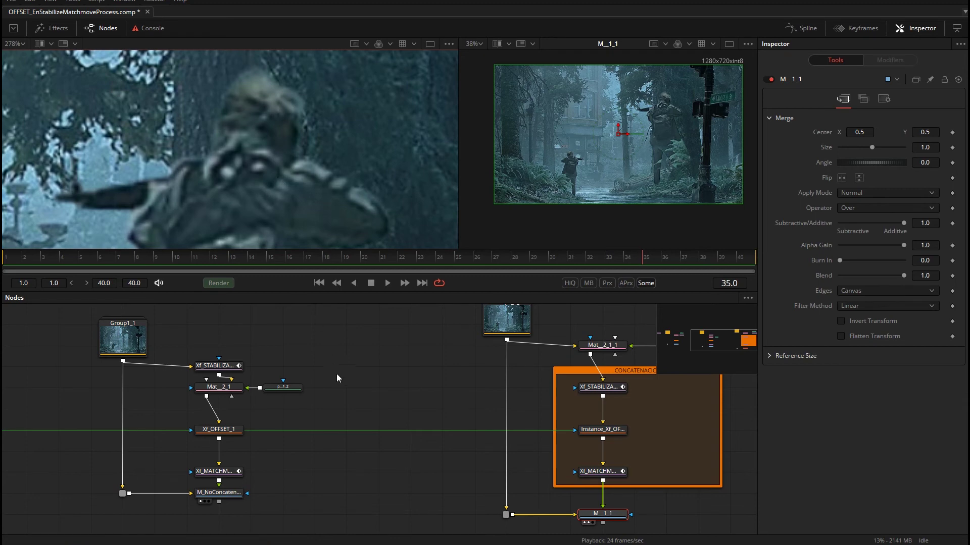
Take Mat__2_1 and p__1_2 out of the stabilize chain and compare M_NoConcatenado with M__1_1 at high magnification.
drag(184, 380, 339, 398)
drag(215, 396, 343, 396)
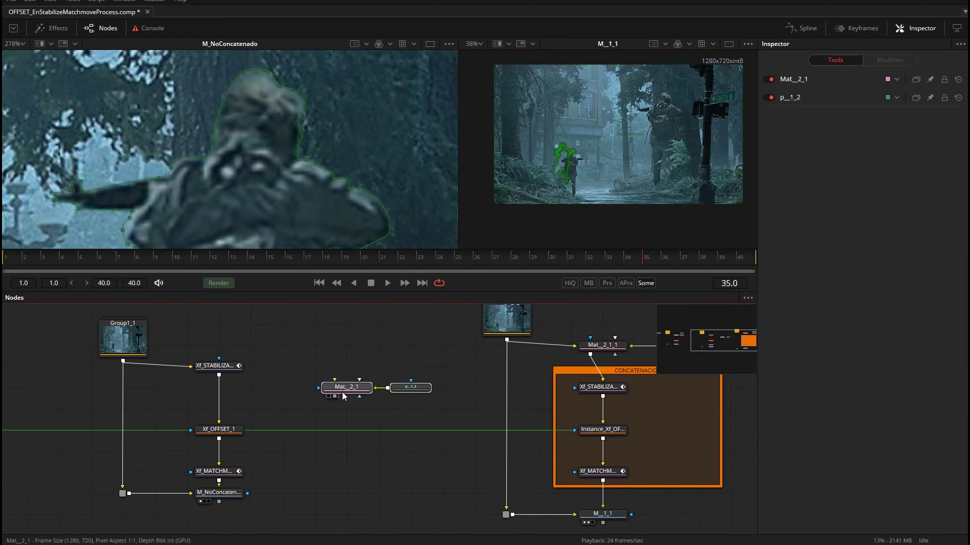
click(285, 393)
mouse_move(285, 393)
mouse_down()
mouse_move(274, 396)
mouse_move(280, 381)
mouse_up()
drag(279, 185, 287, 193)
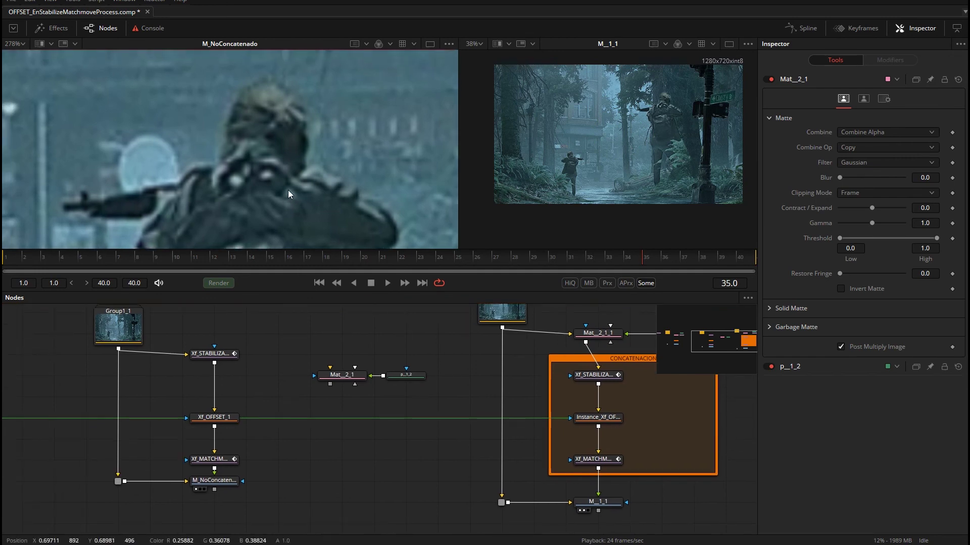
key(period)
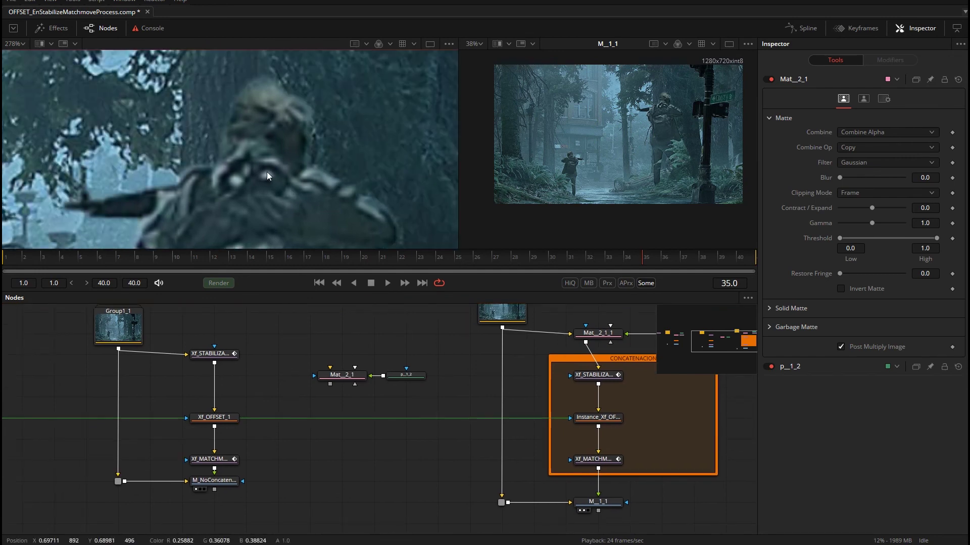
scroll(291, 199, up, 5)
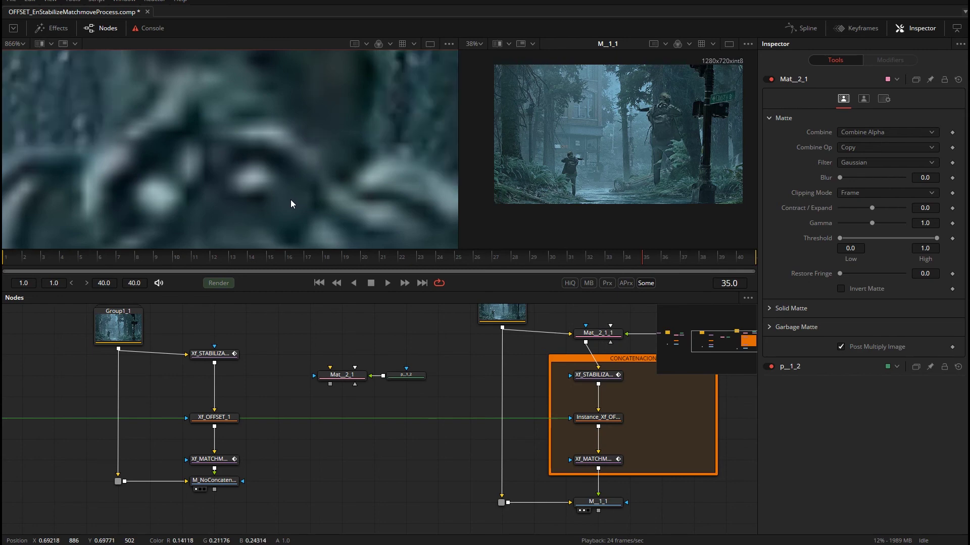
scroll(288, 197, down, 4)
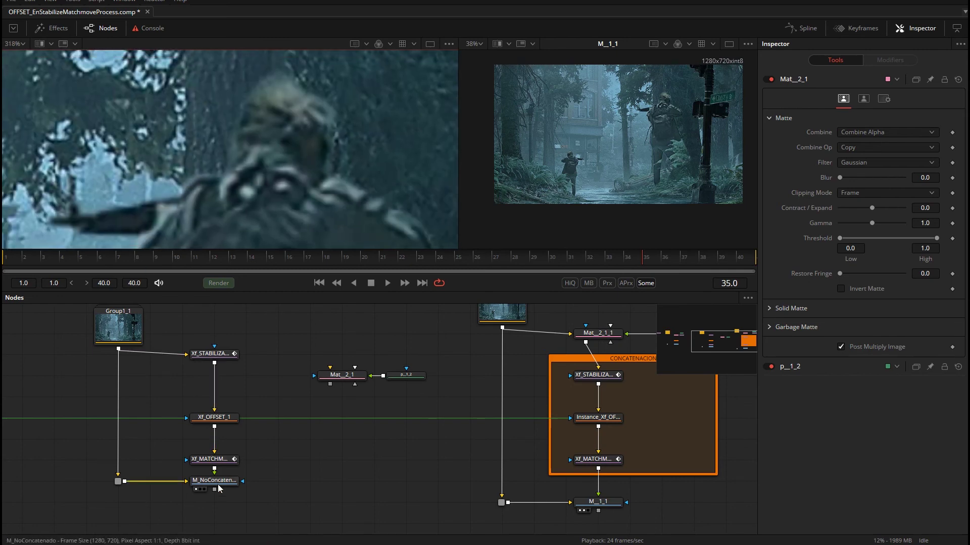
Insert Mat__2_1 with its p__1_2 mask back into the chain between Xf_STABILIZADO and Xf_OFFSET_1.
click(212, 354)
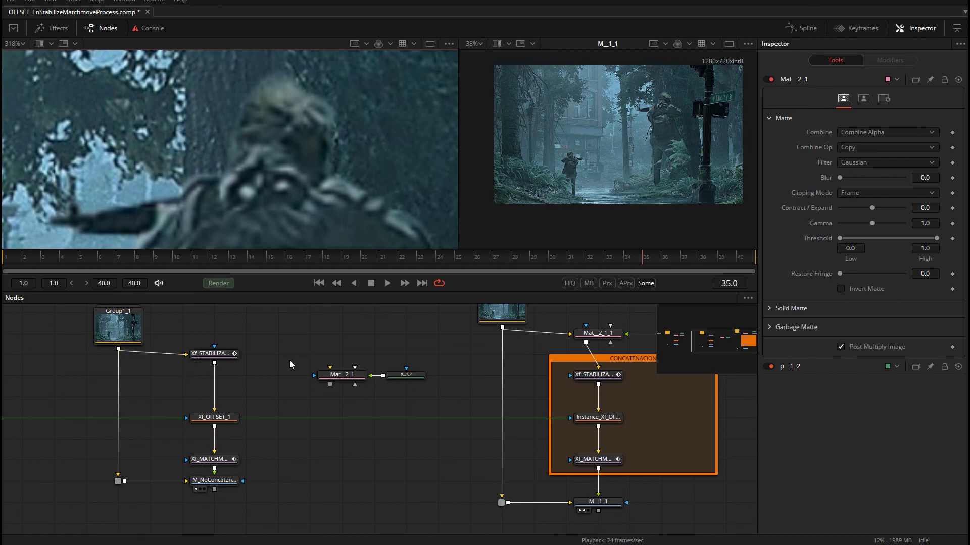
drag(290, 360, 437, 389)
drag(342, 378, 218, 398)
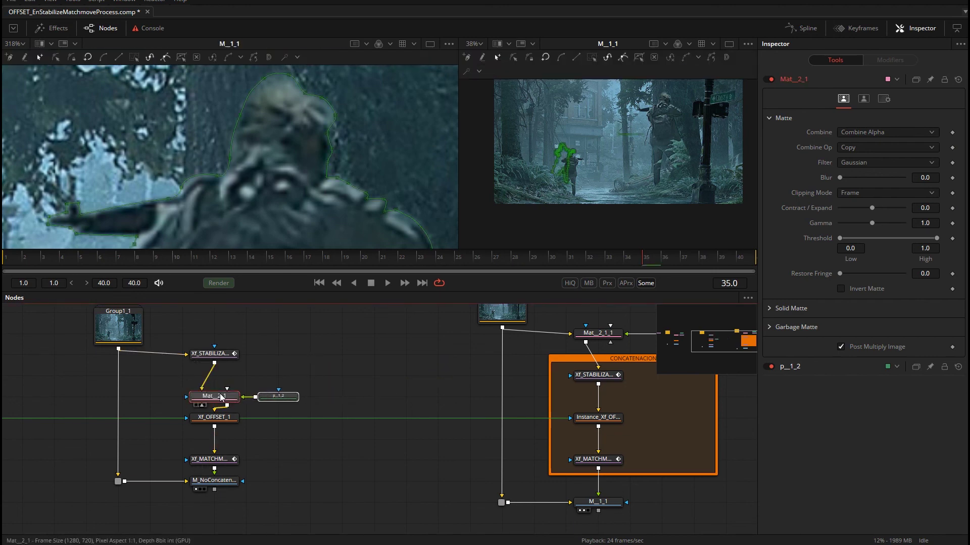
click(337, 340)
Check the figure's detail in the first viewer again, and review the layout of all three node trees together.
scroll(292, 137, up, 1)
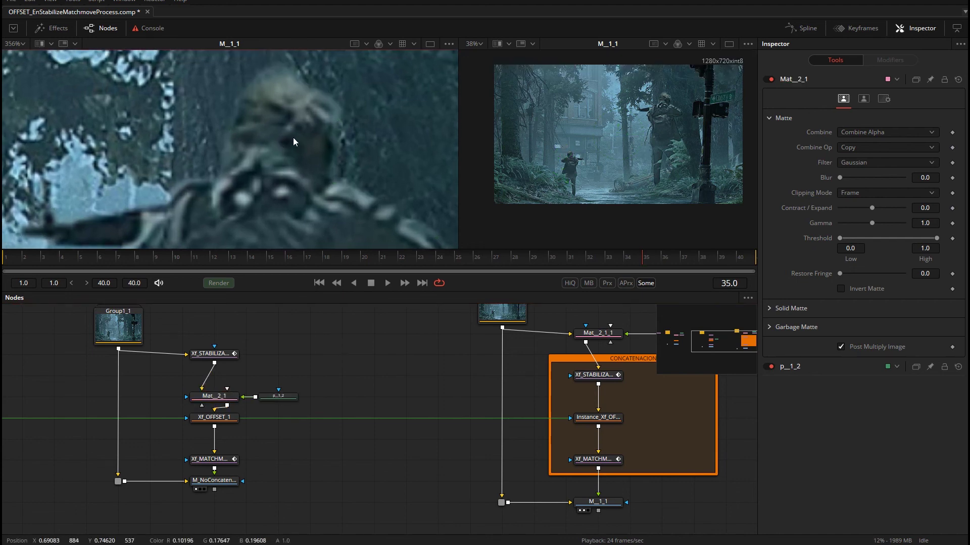
scroll(293, 137, down, 3)
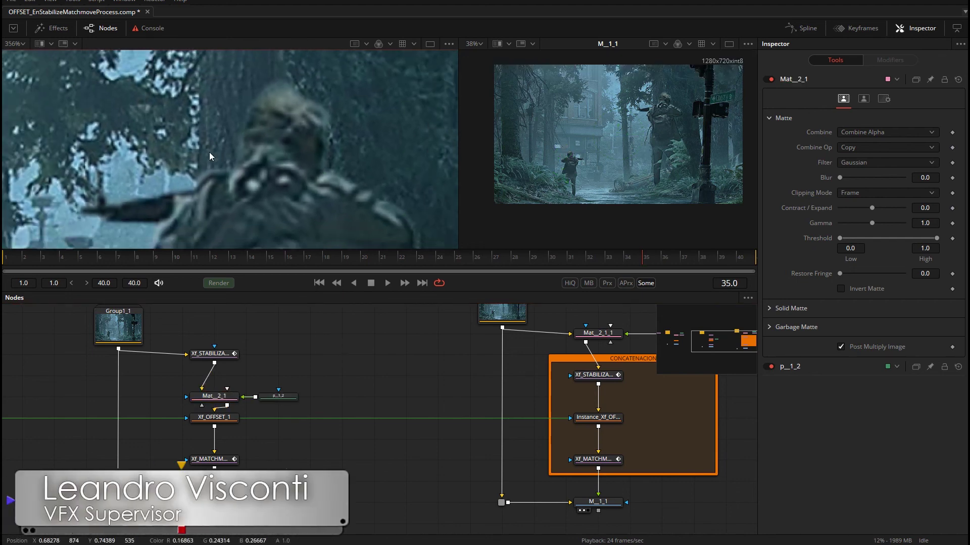
scroll(295, 426, down, 3)
drag(363, 426, 420, 436)
scroll(377, 425, up, 1)
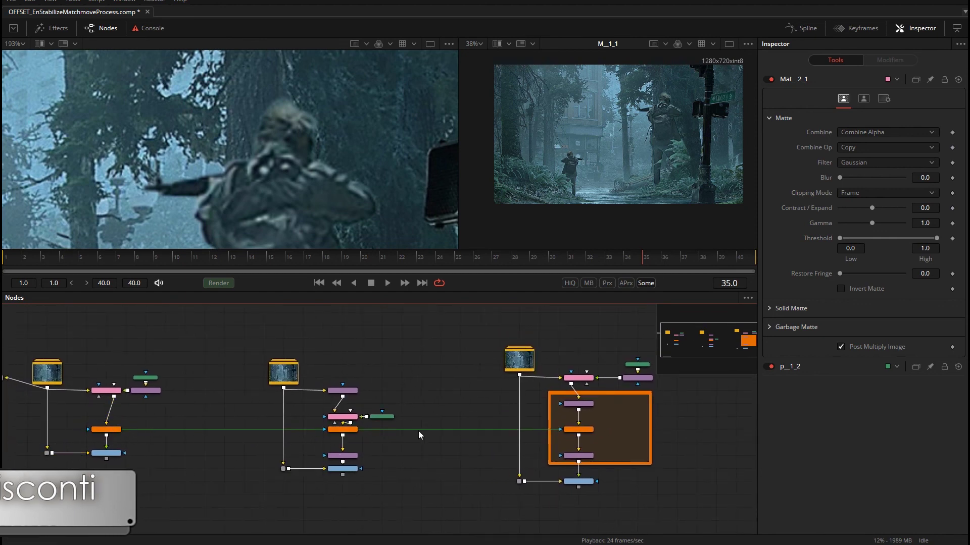
scroll(199, 448, up, 4)
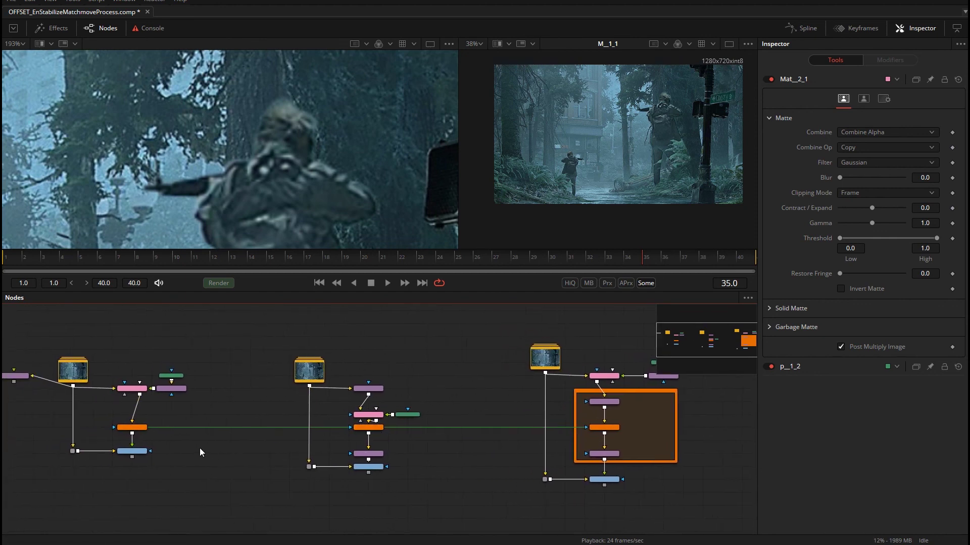